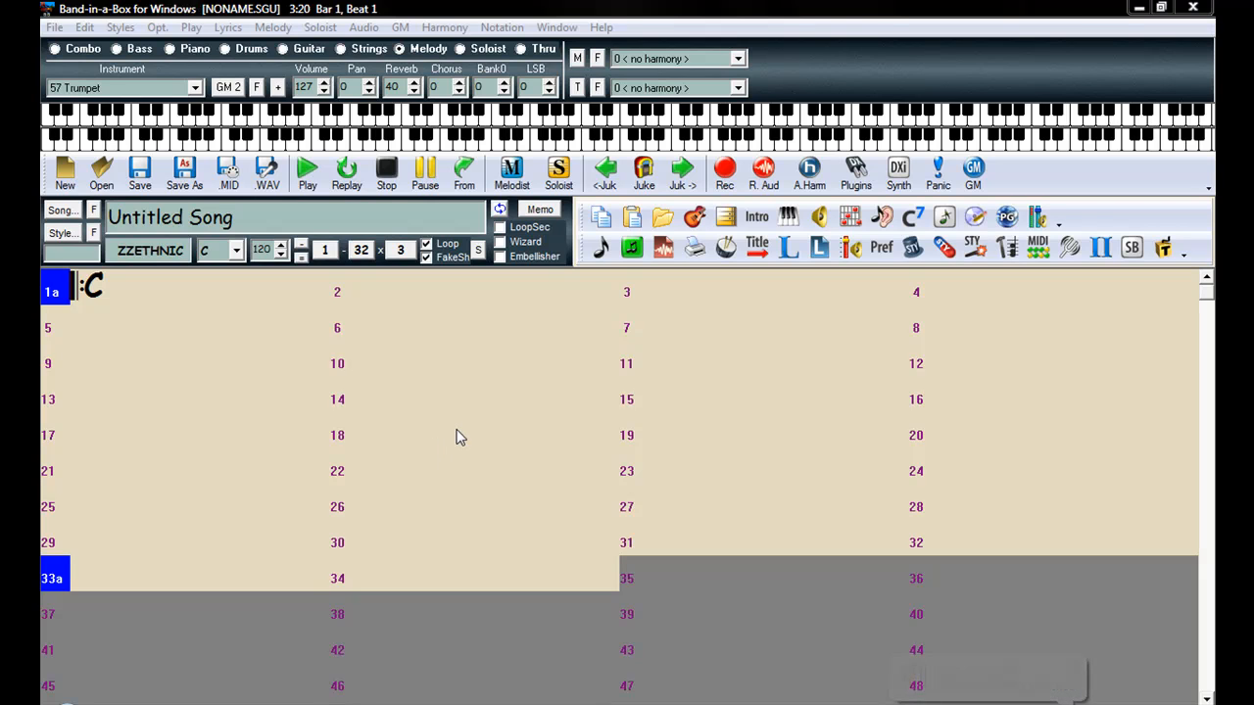
click(120, 27)
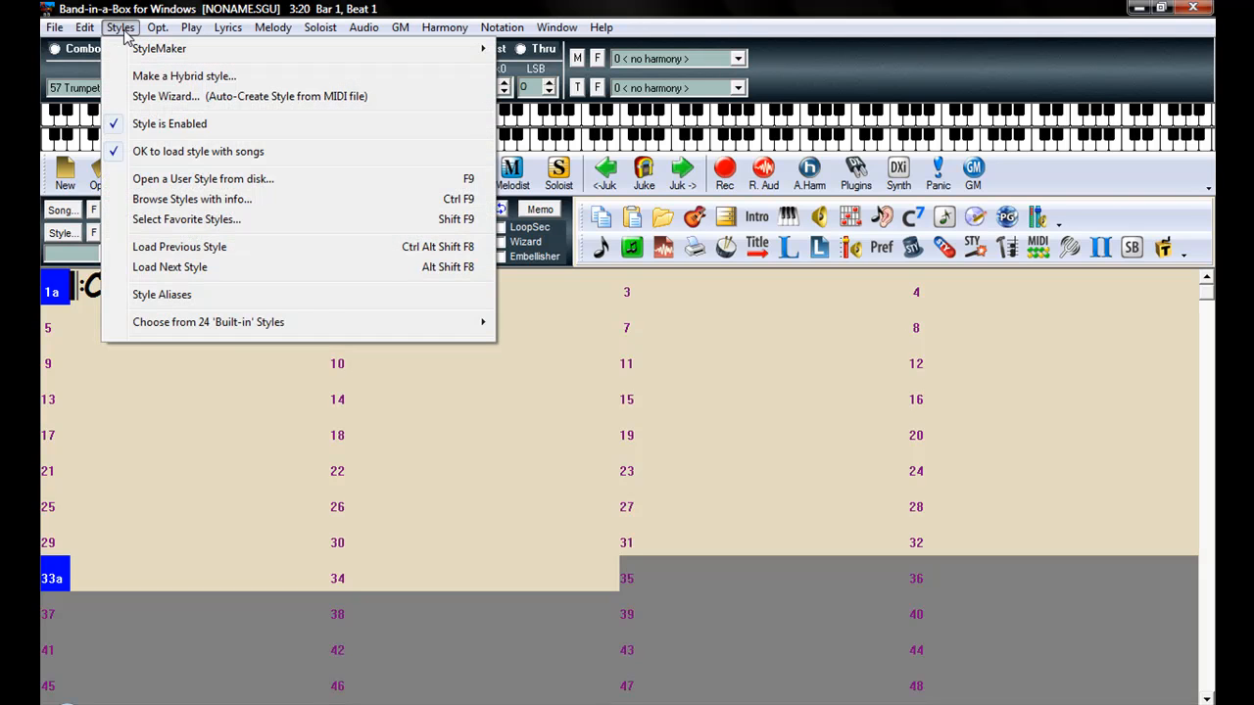
mouse_move(219, 326)
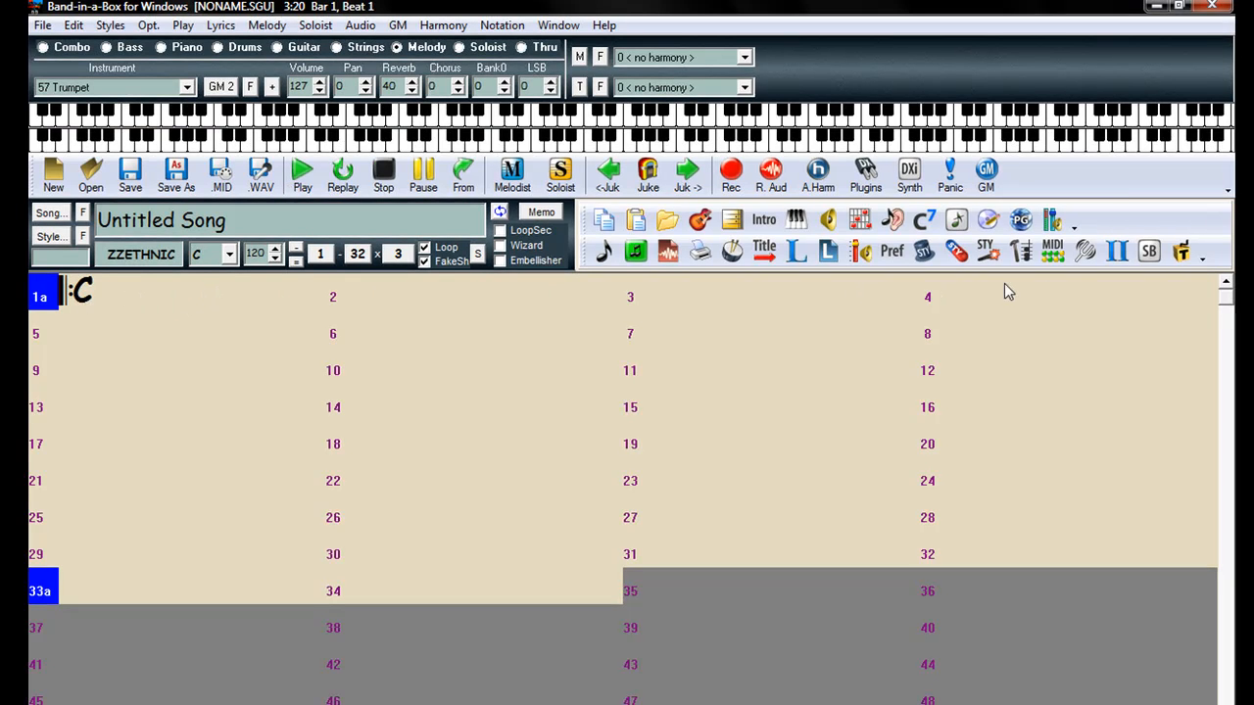
Fill bars 1 to 4 of the chord sheet with C, F7, C and C7.
click(126, 296)
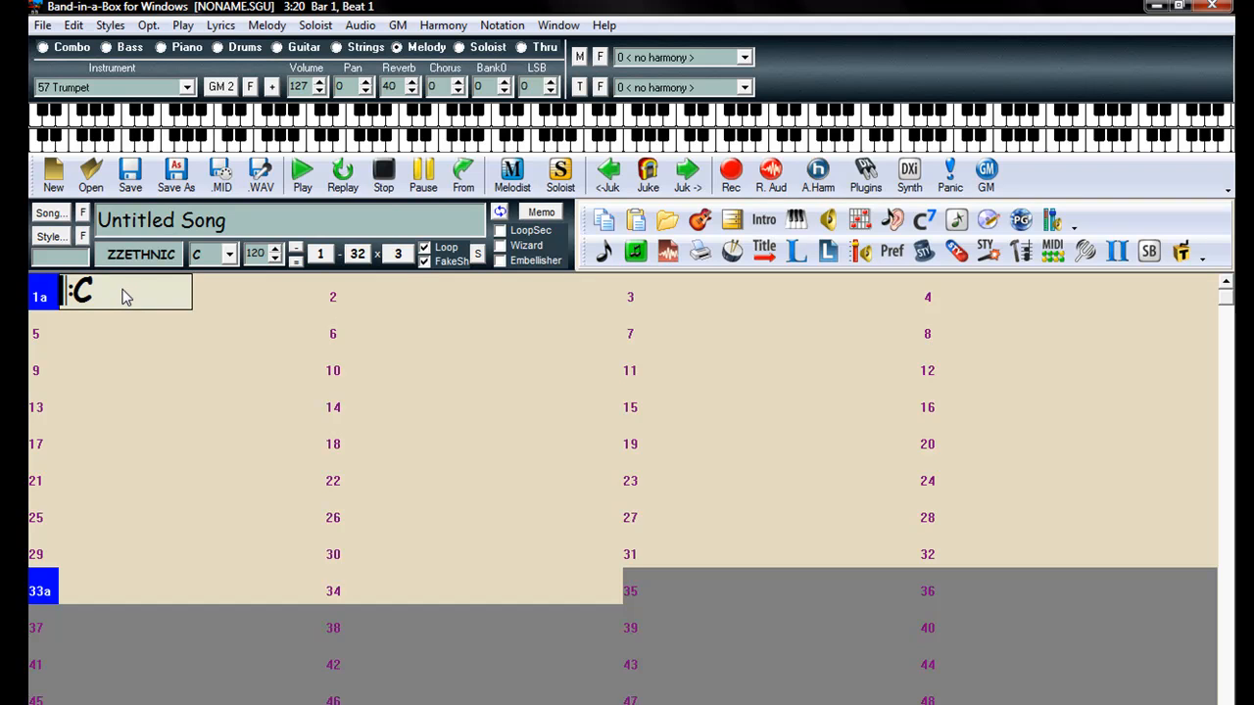
key(Return)
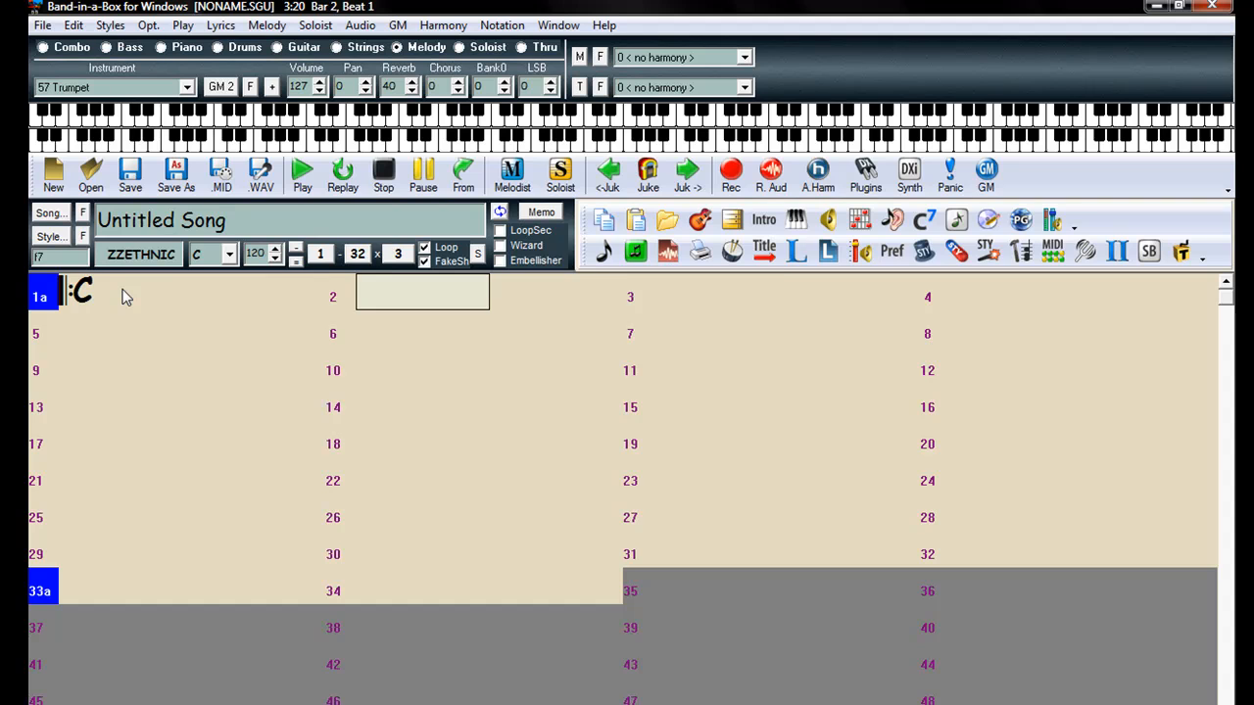
key(Return)
key(Return)
key(Return)
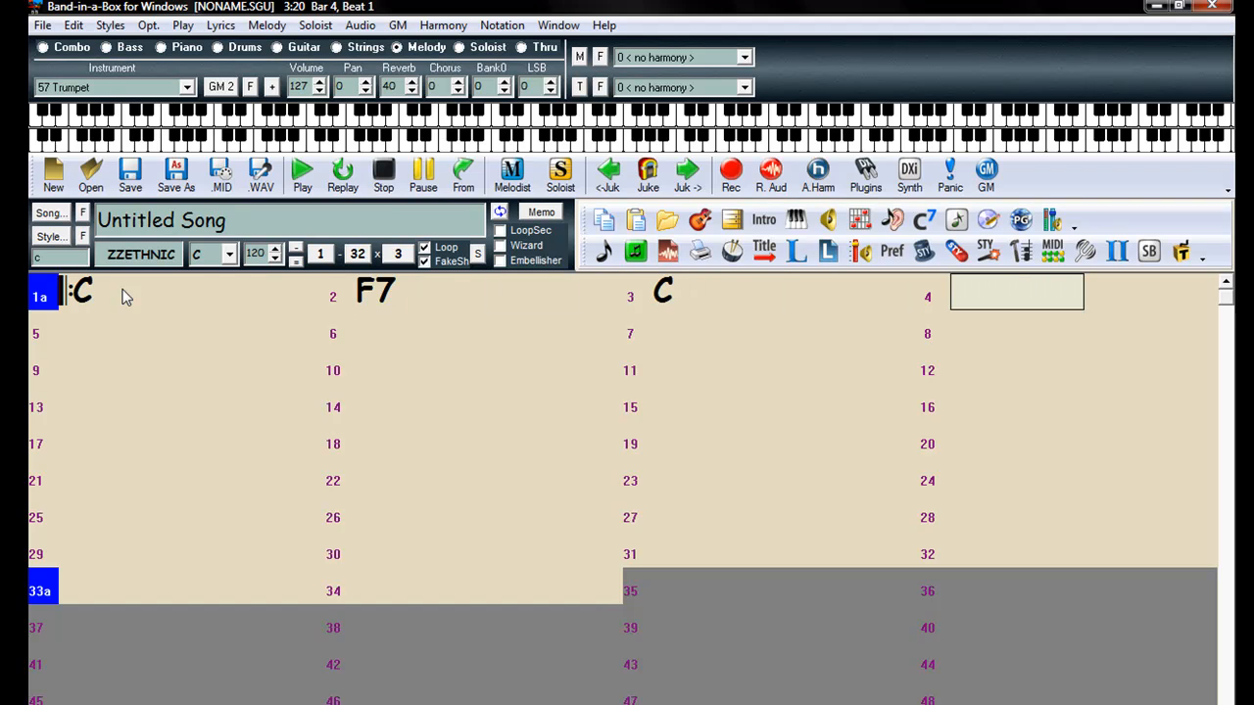
key(Return)
key(Return)
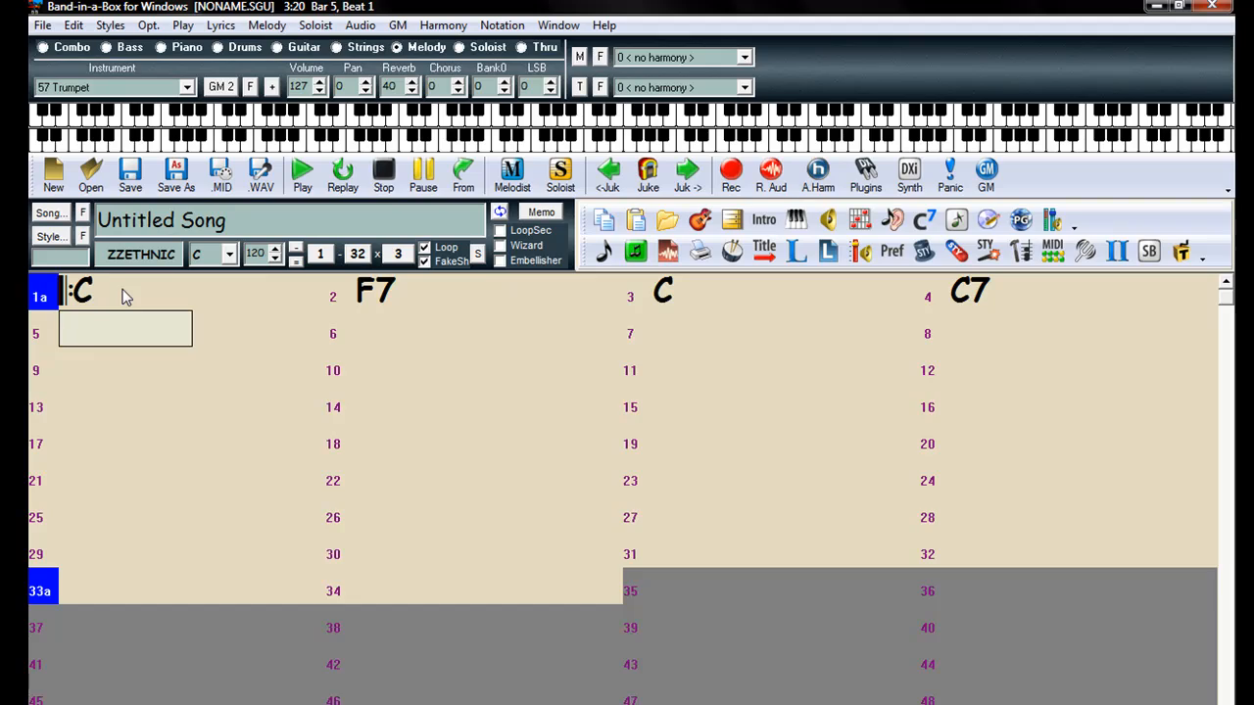
Enter F7 in bar 5, C in bar 7 and A7 in bar 8, dismissing the Windows colour-scheme prompt.
text(f7)
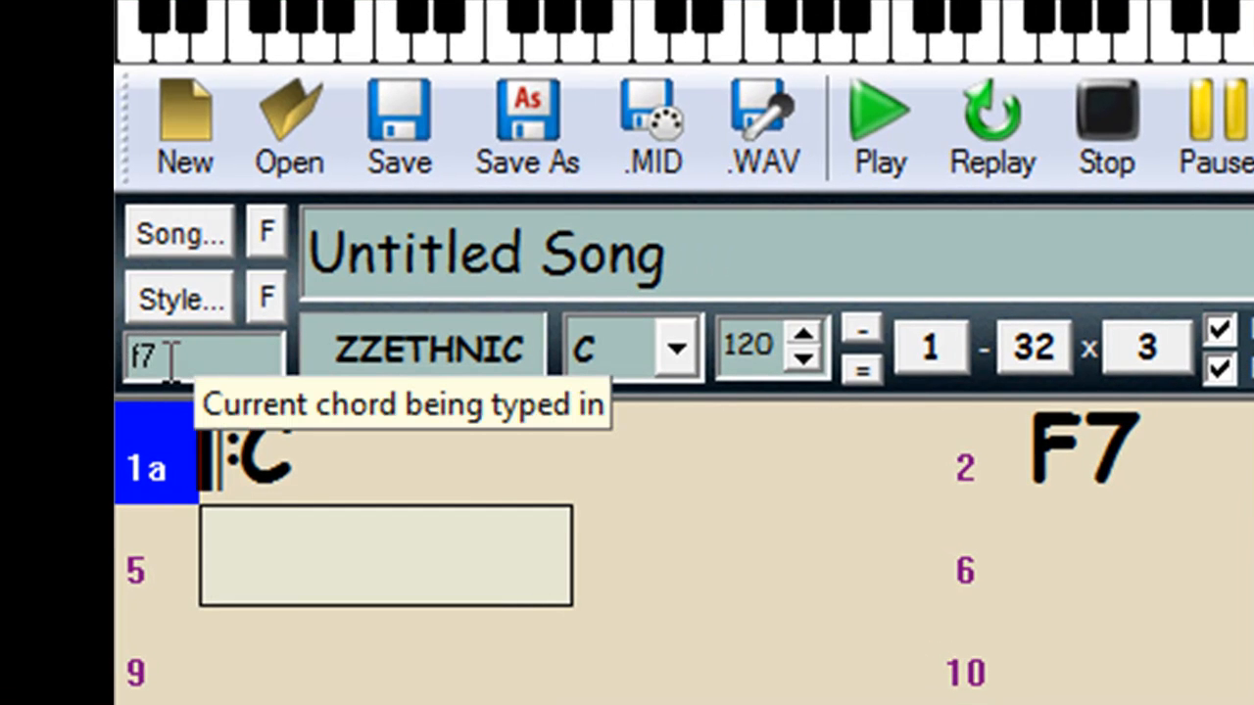
key(Return)
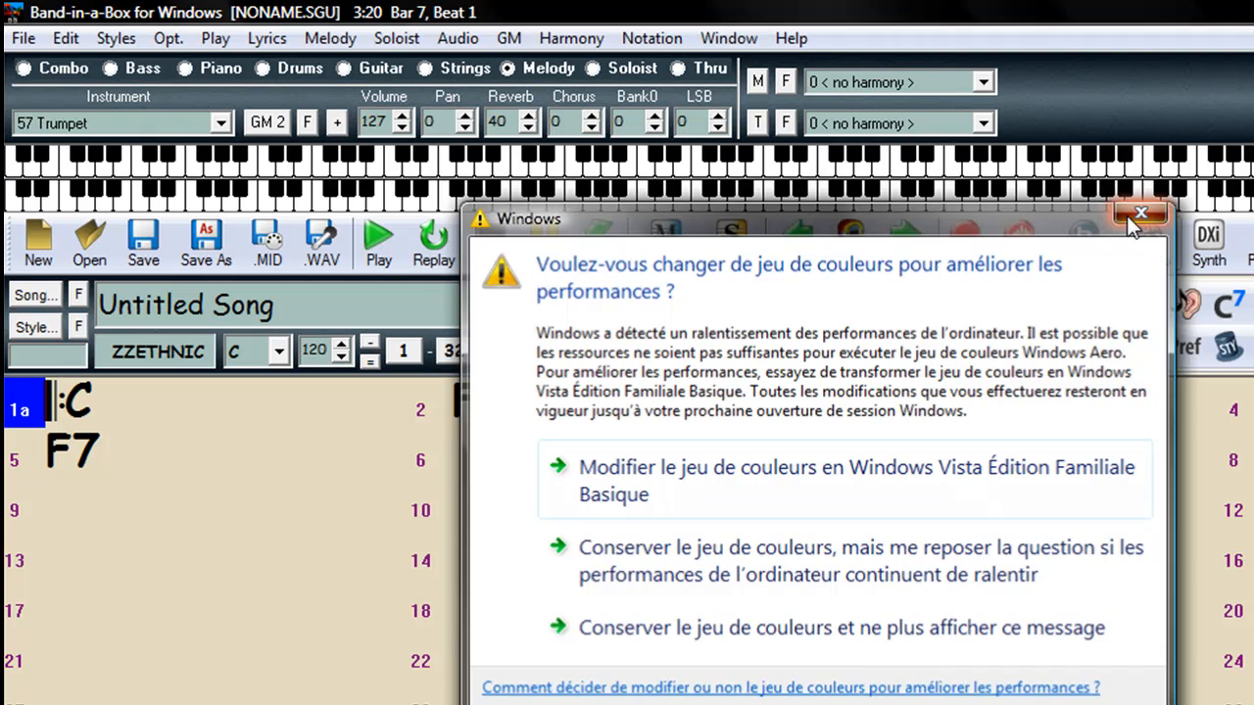
click(1139, 214)
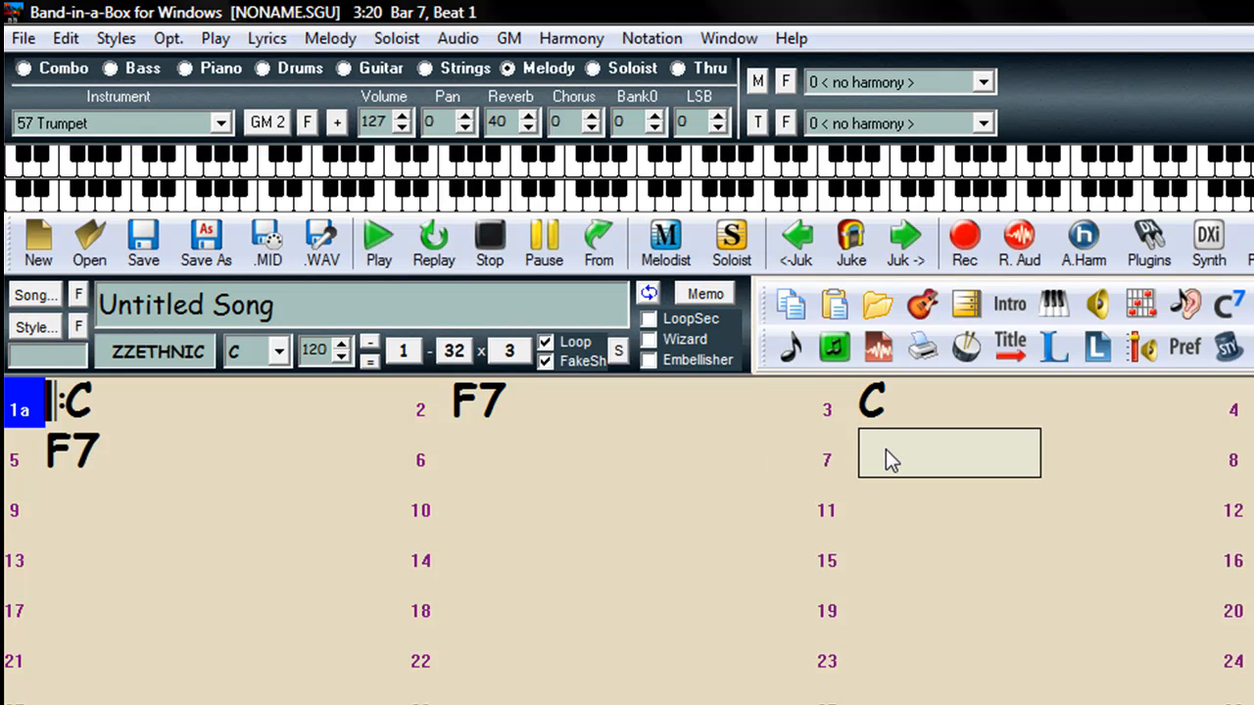
text(c)
key(Return)
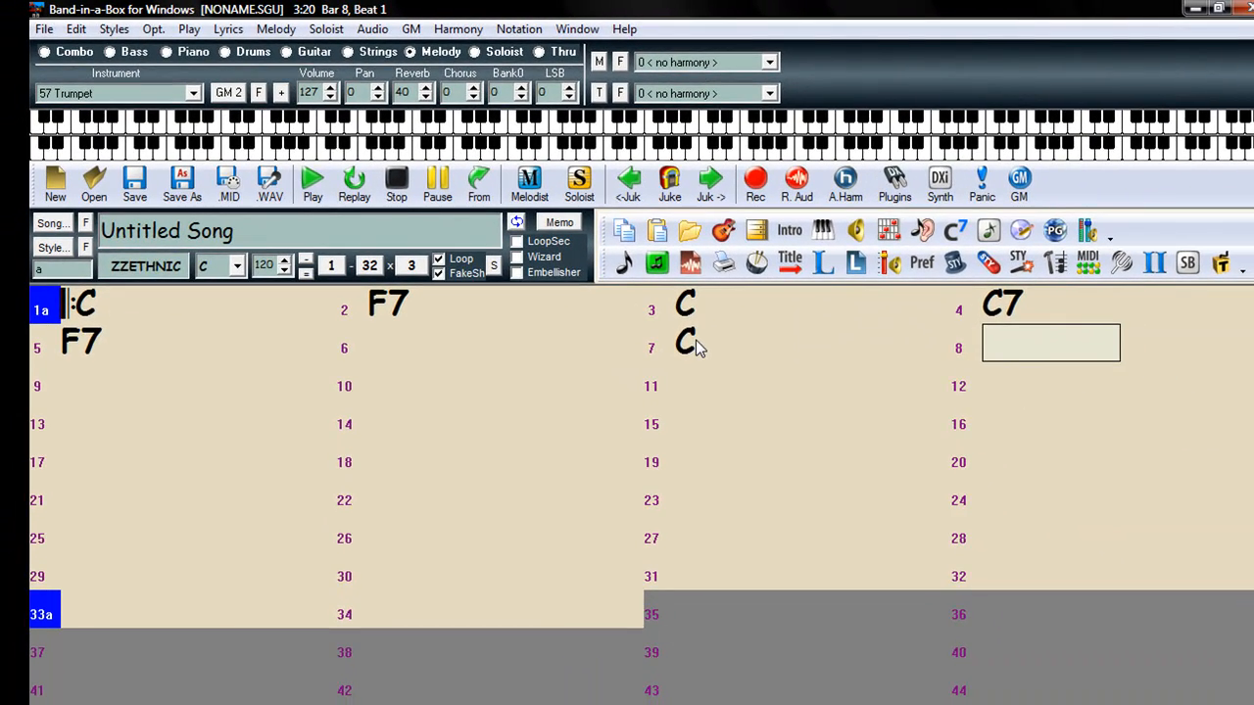
text(a7)
key(Return)
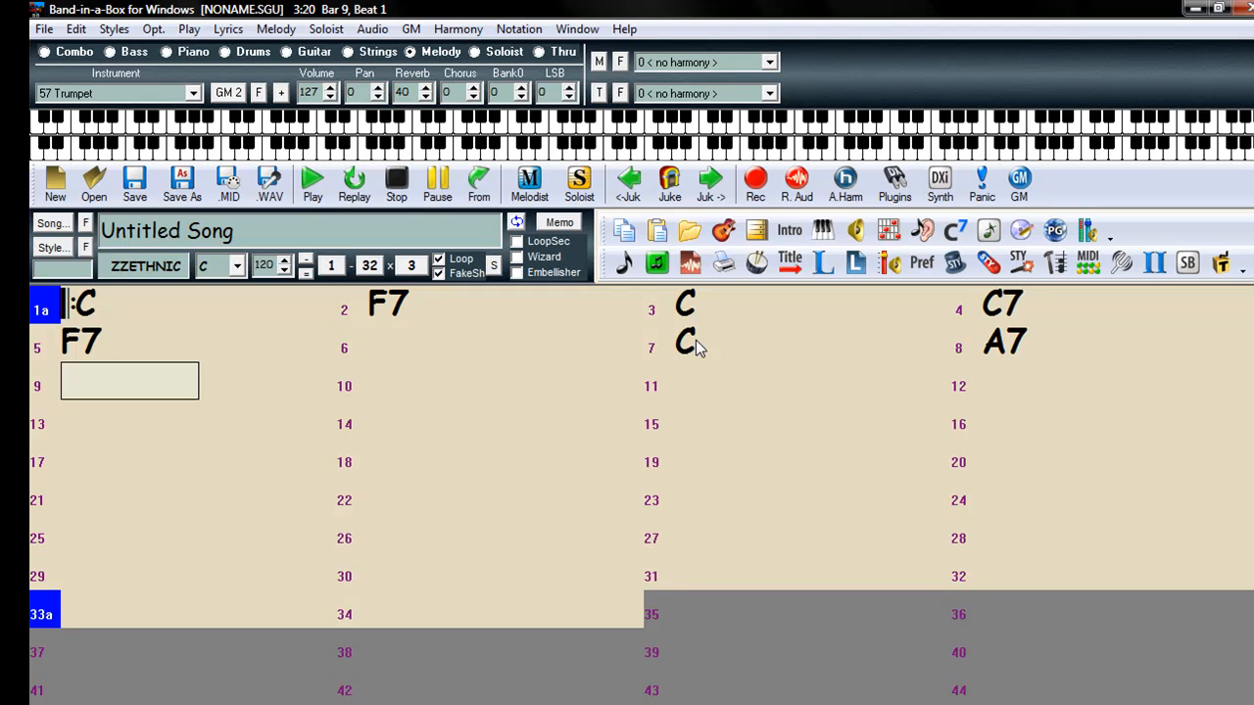
Enter the chord Dm7 in bar 9 and G7 in bar 10.
text(dm7)
key(Return)
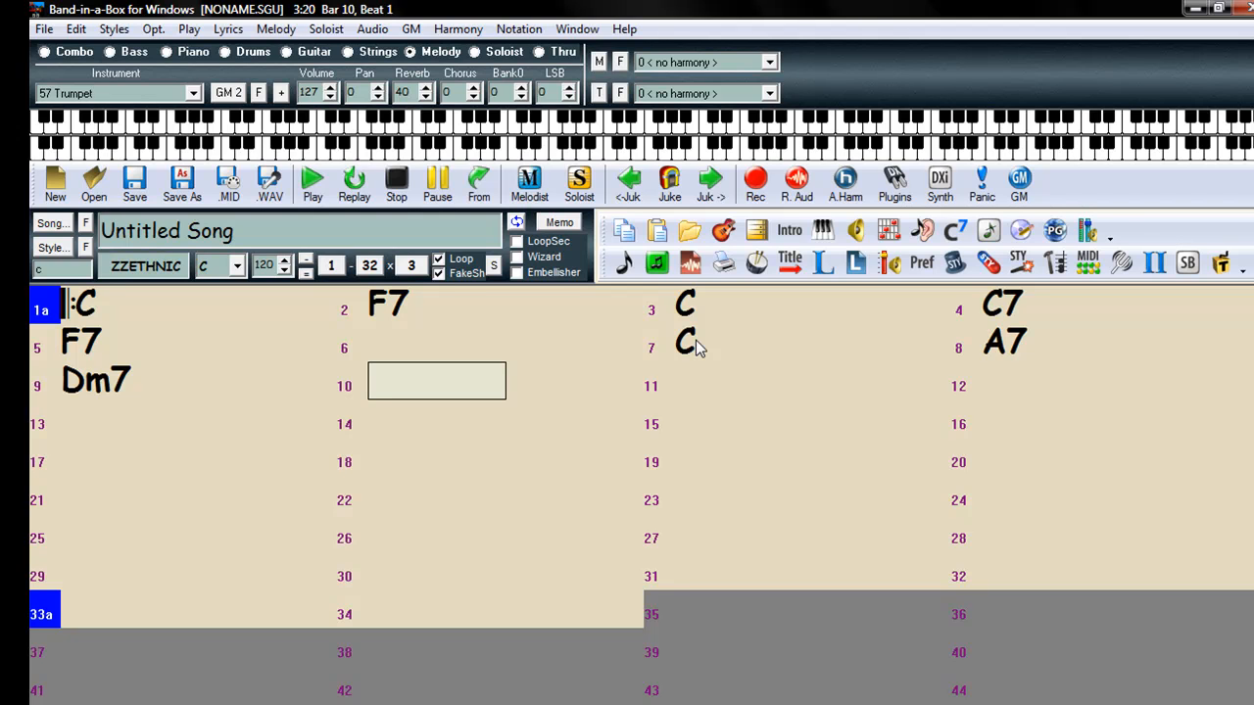
key(Return)
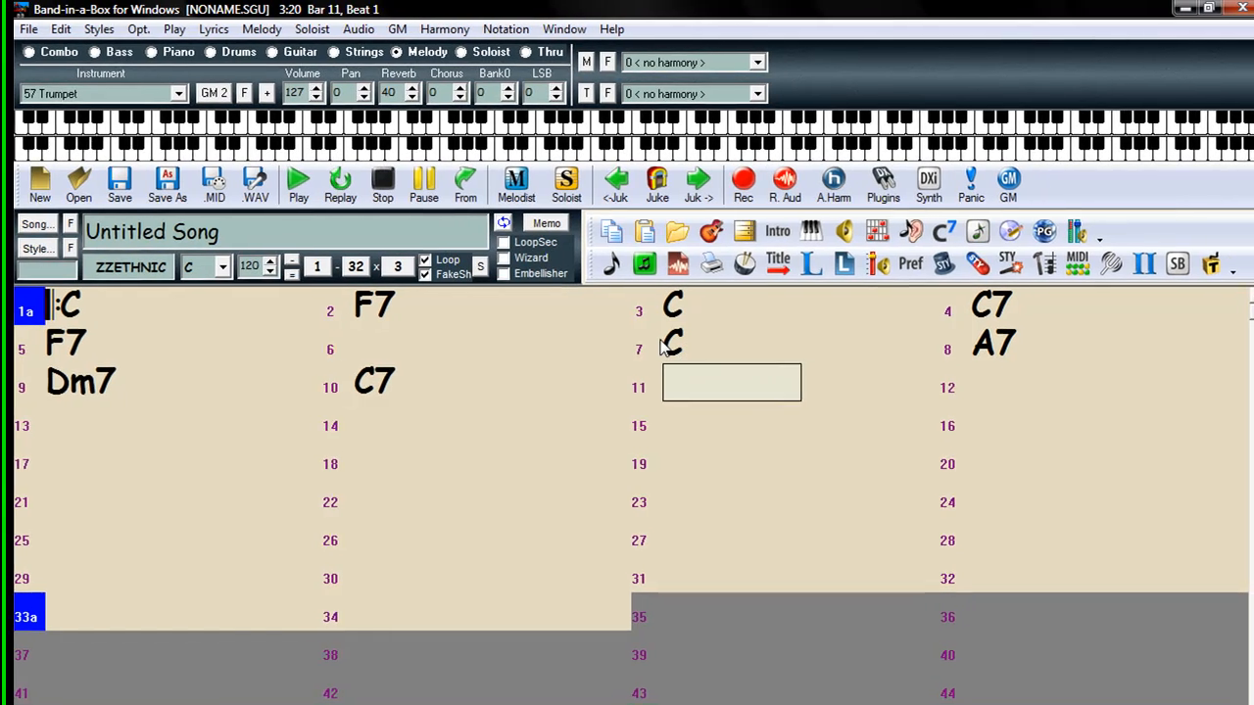
click(368, 384)
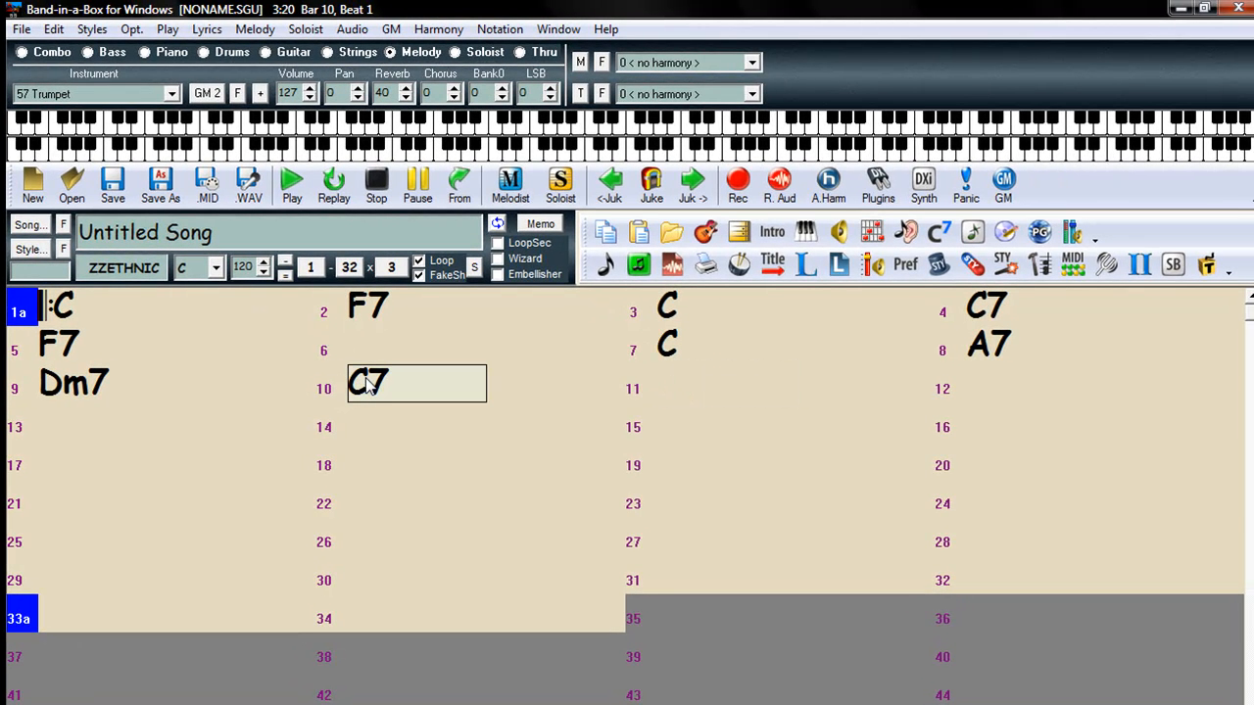
text(g7)
key(Return)
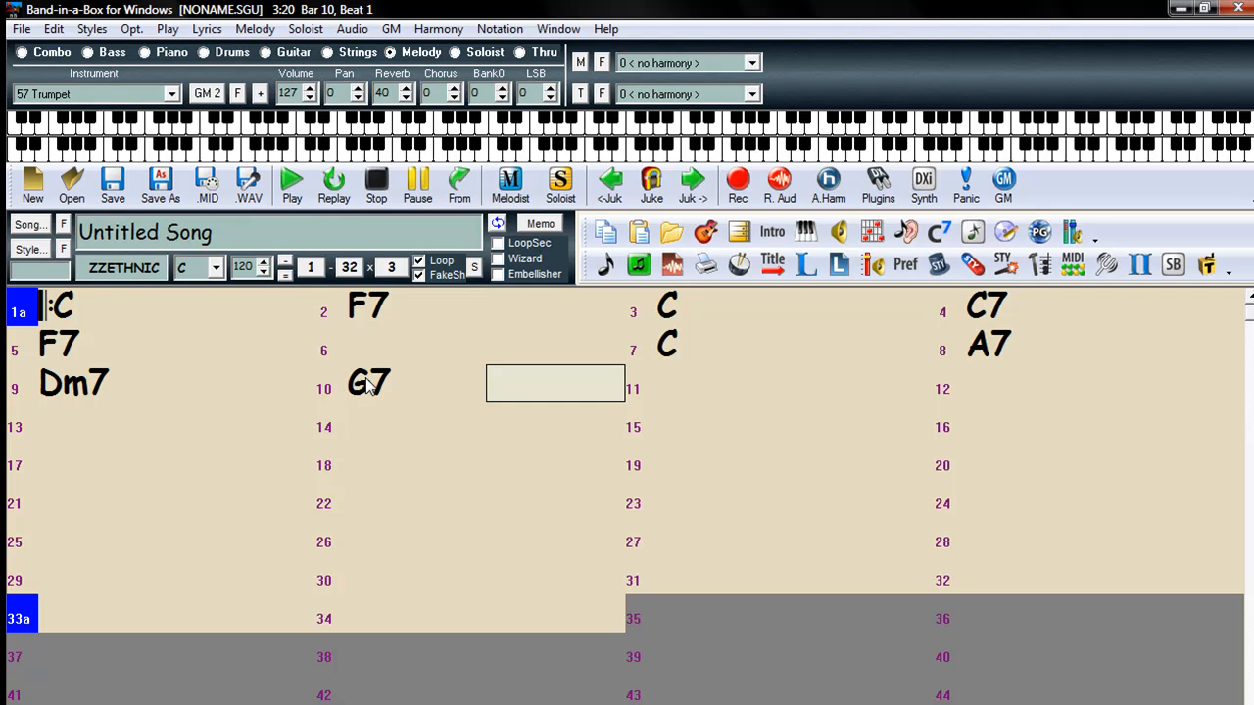
Enter two chords per bar in the last two bars: C and A7 in bar 11, Dm7 and G7 in bar 12.
click(676, 385)
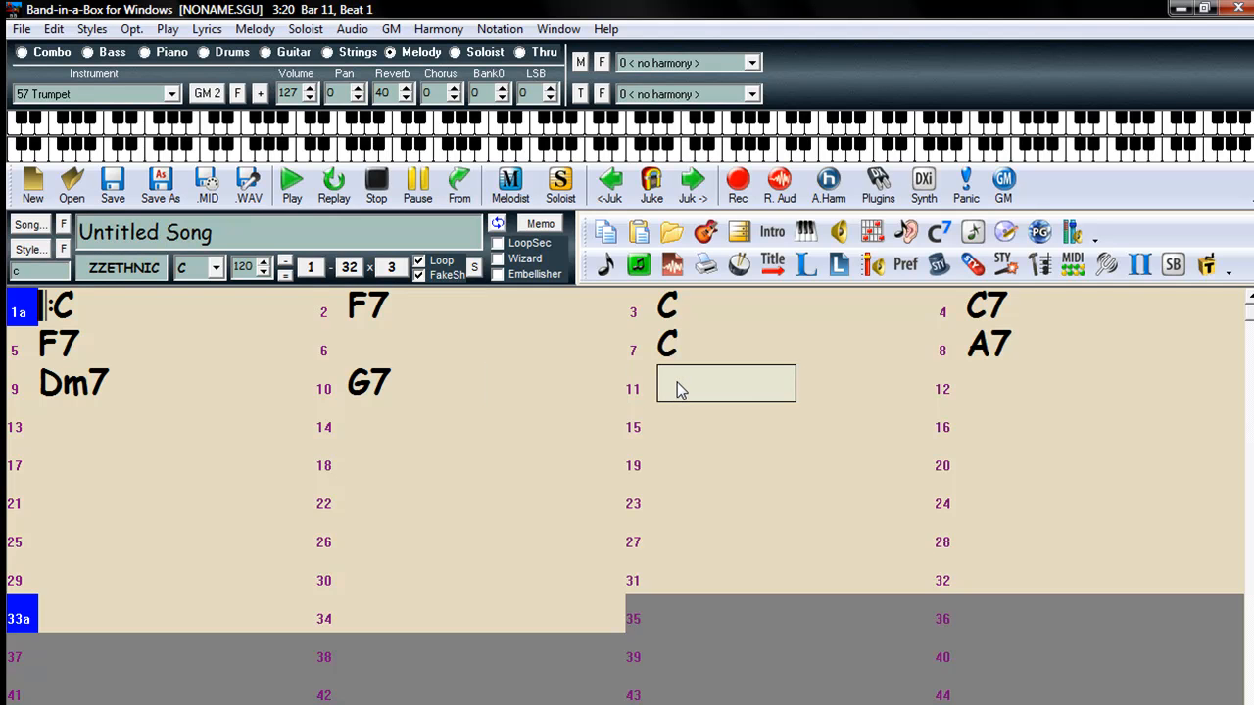
text(c)
key(Return)
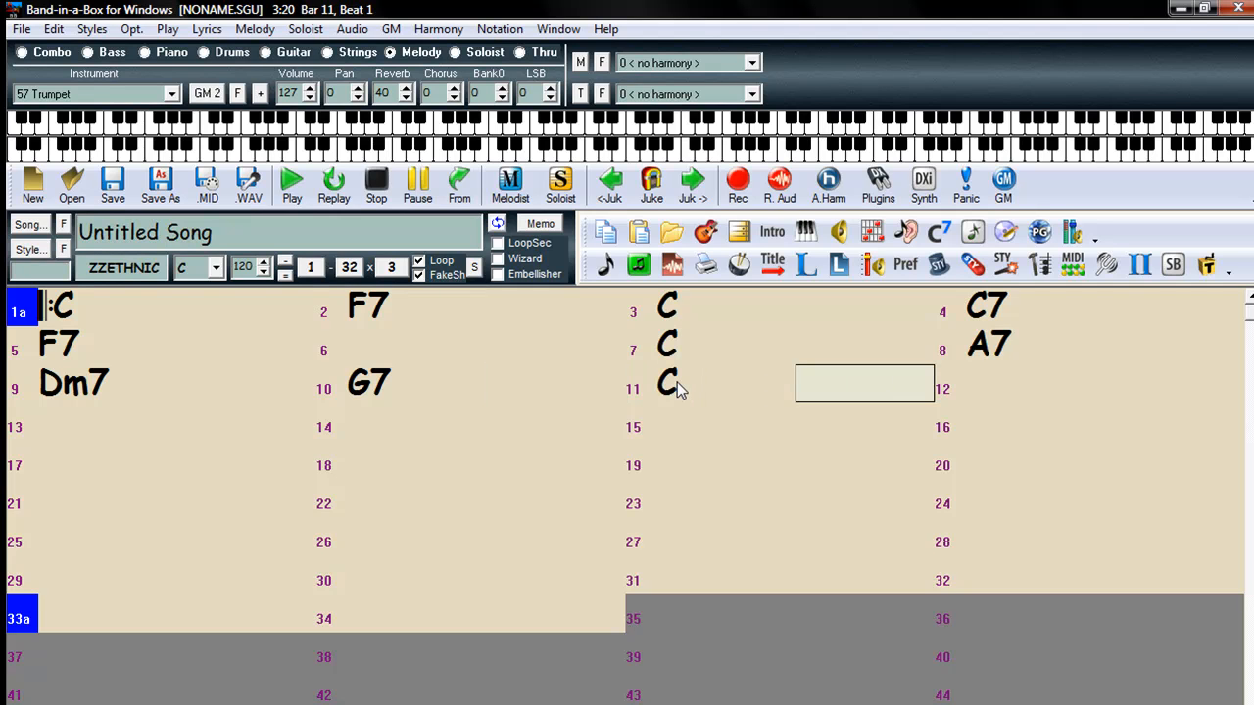
text(a7)
key(Return)
text(dm)
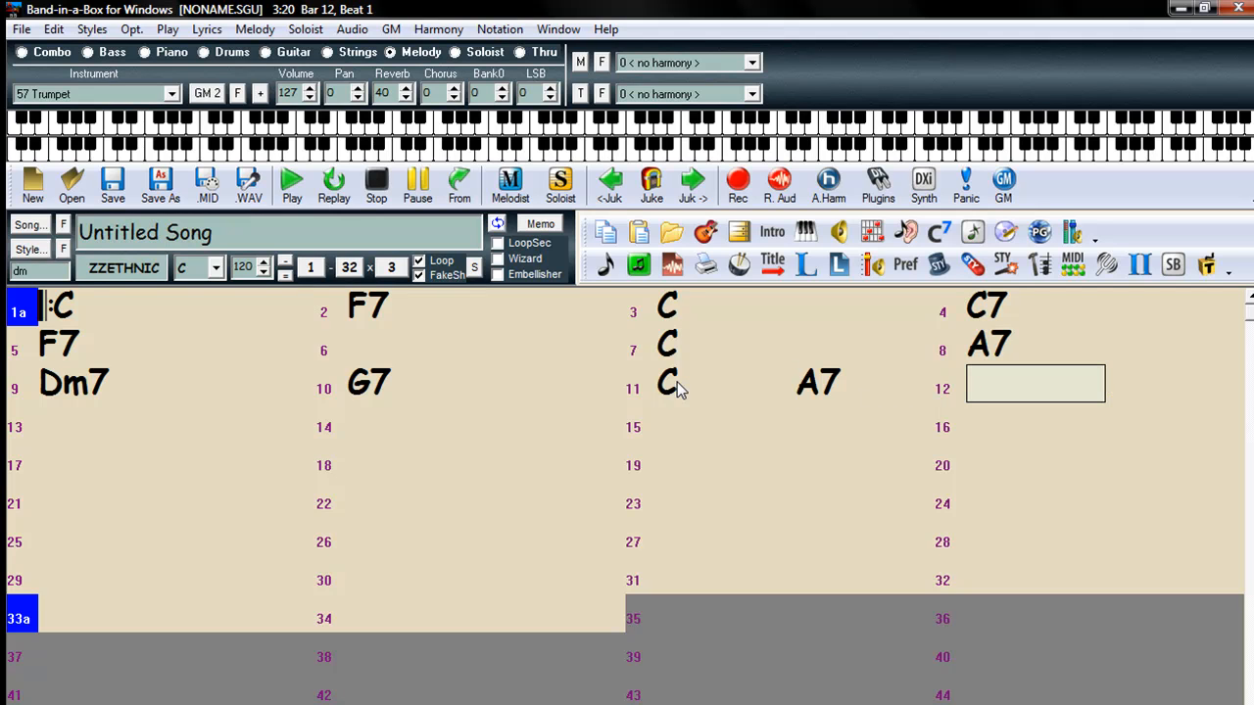
text(7)
key(Return)
text(g)
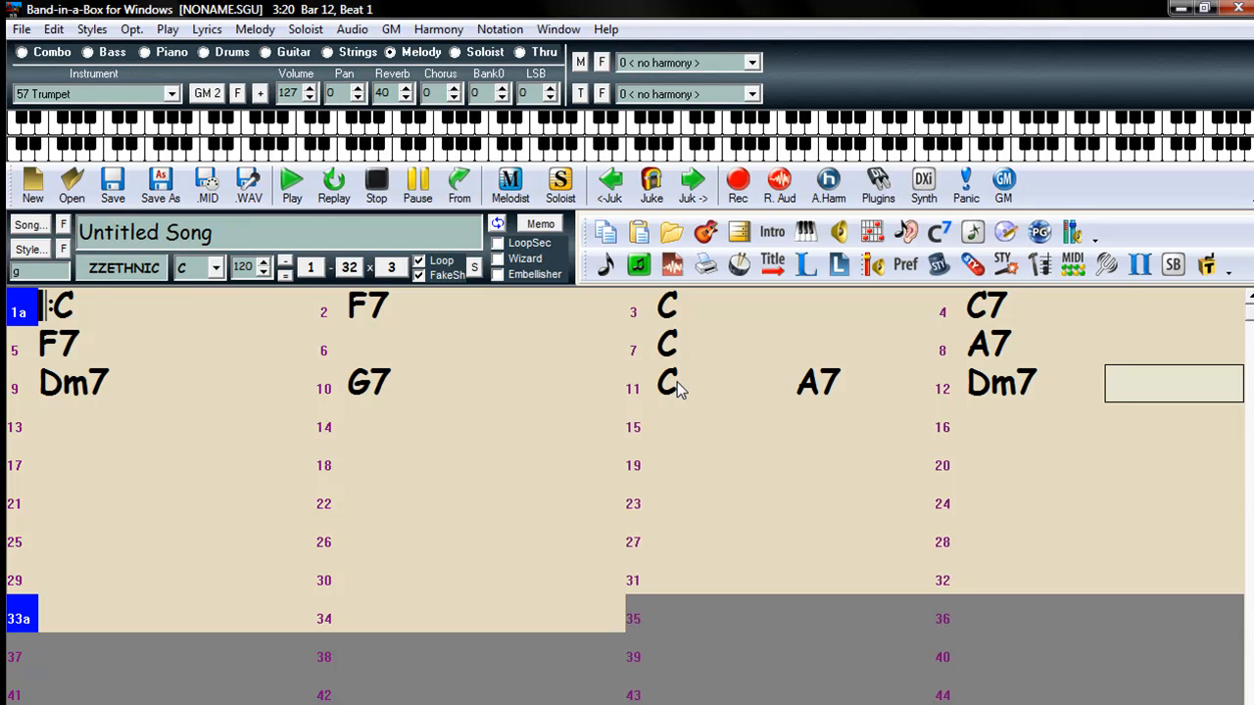
key(Return)
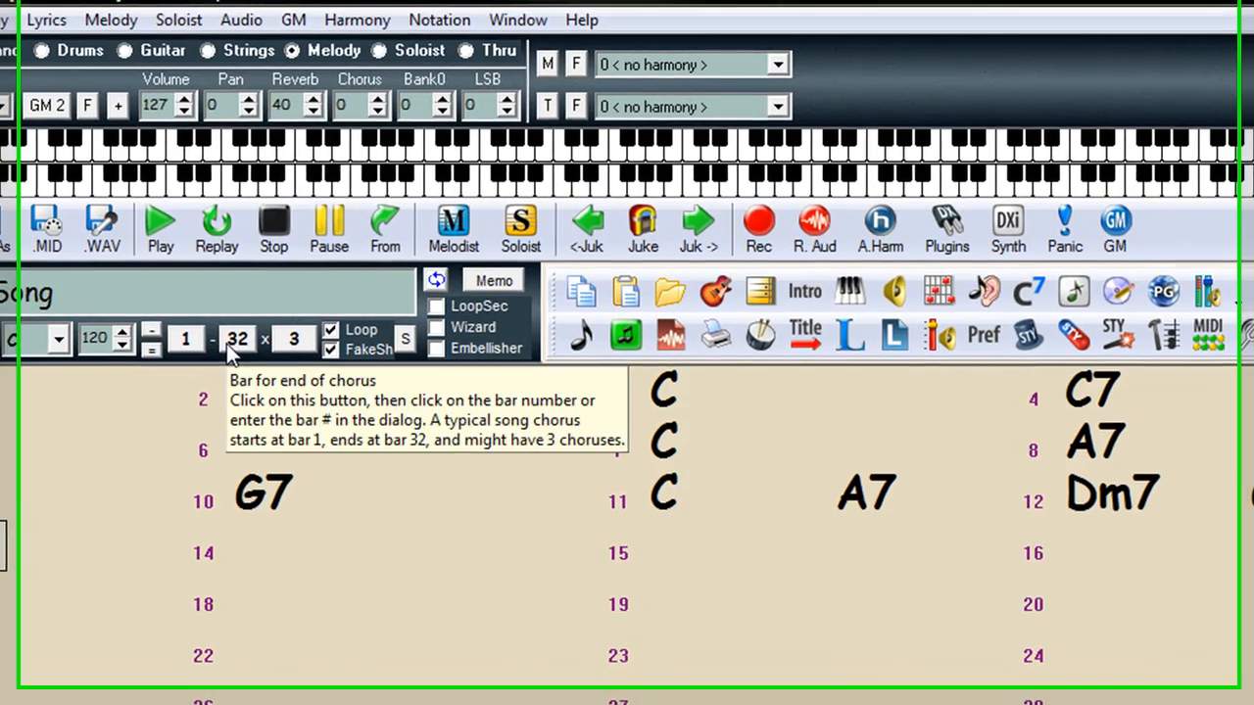
Set the chorus to end at bar 12 and raise the song's tempo to 145.
click(334, 276)
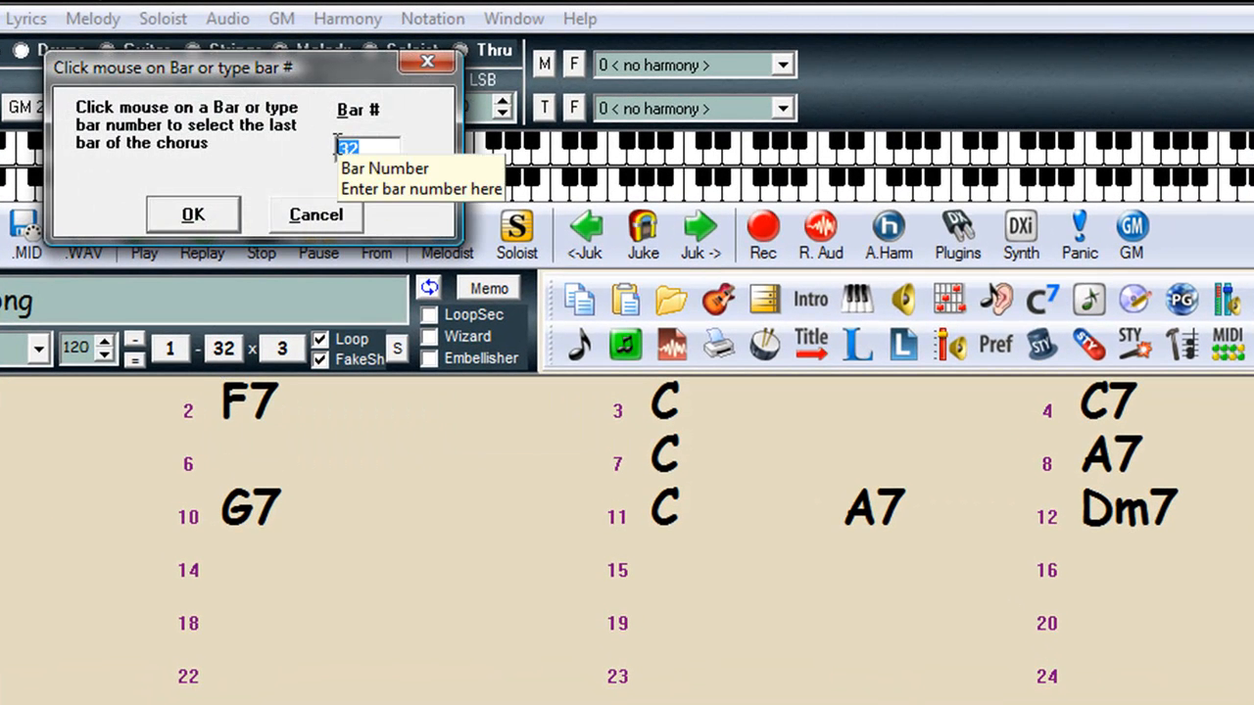
click(1055, 517)
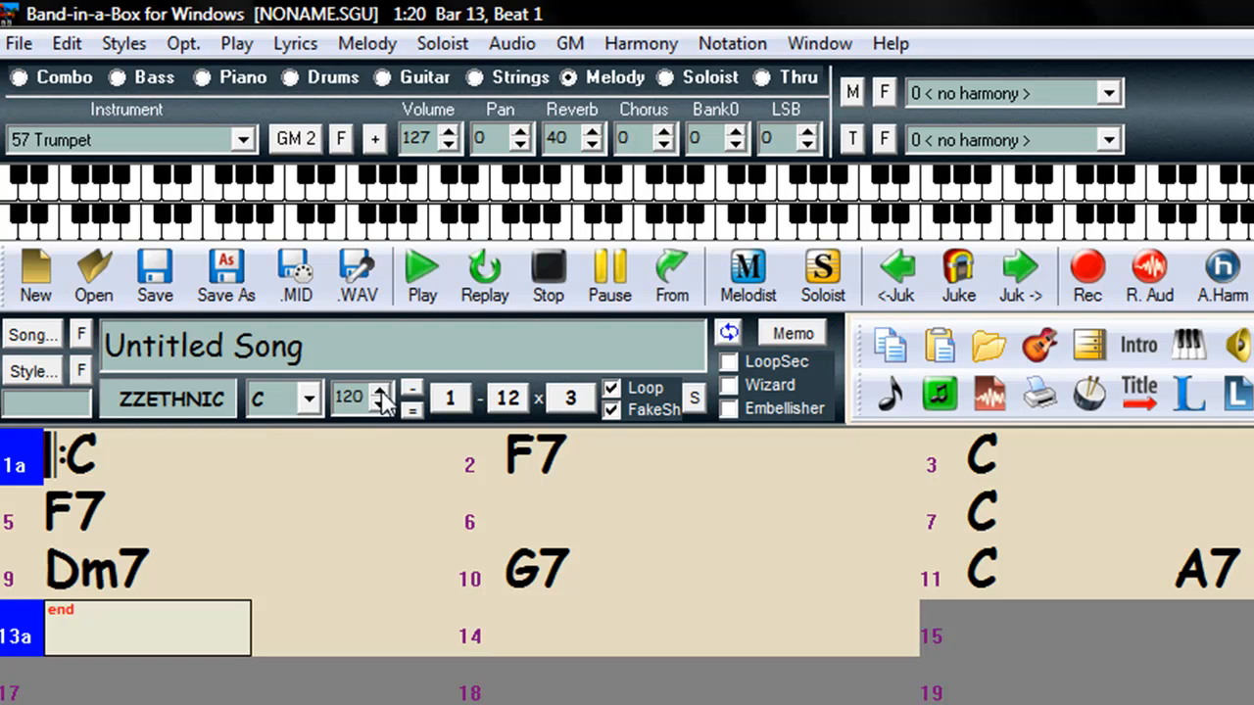
click(380, 391)
click(380, 390)
click(380, 391)
click(381, 391)
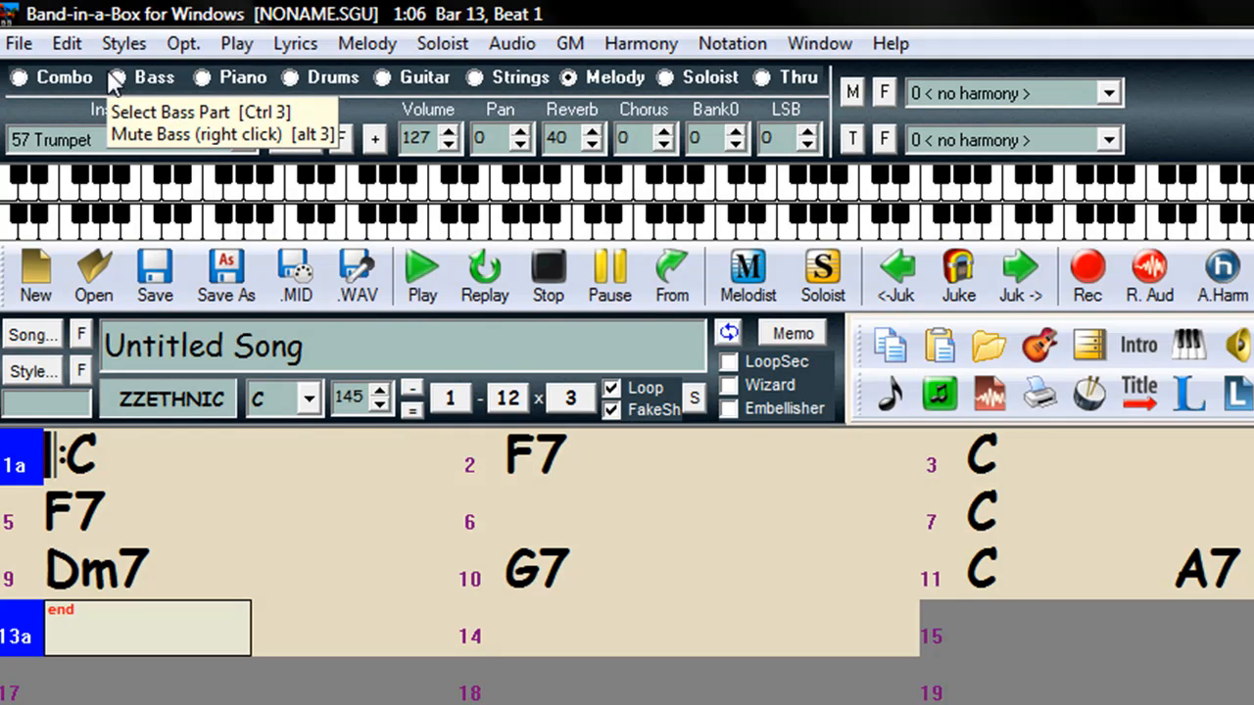
Apply the built-in Funk style to the song.
click(124, 44)
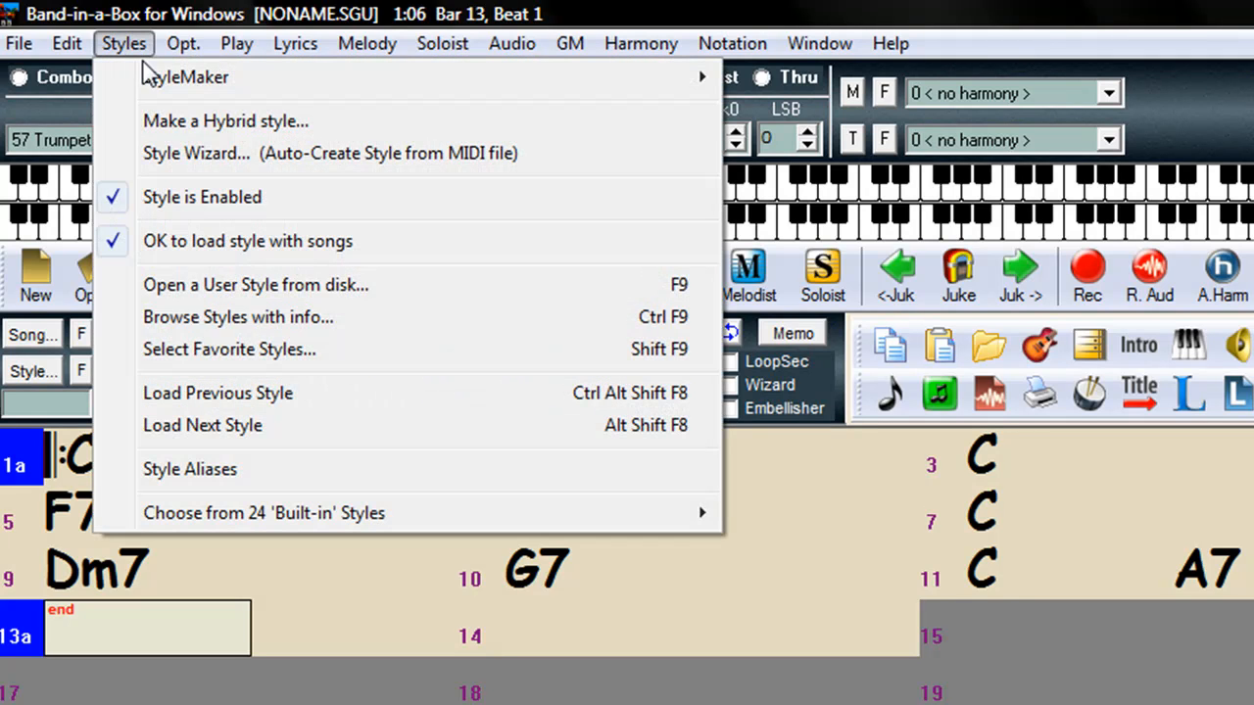
mouse_move(323, 515)
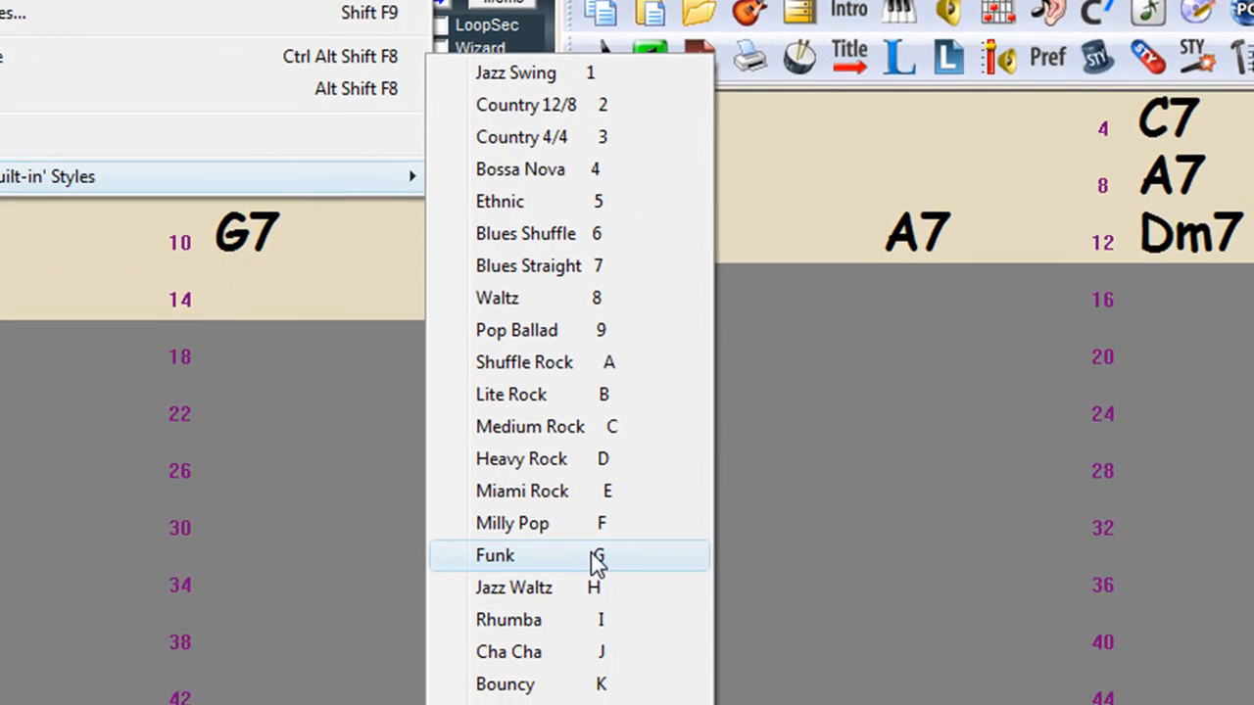
click(598, 563)
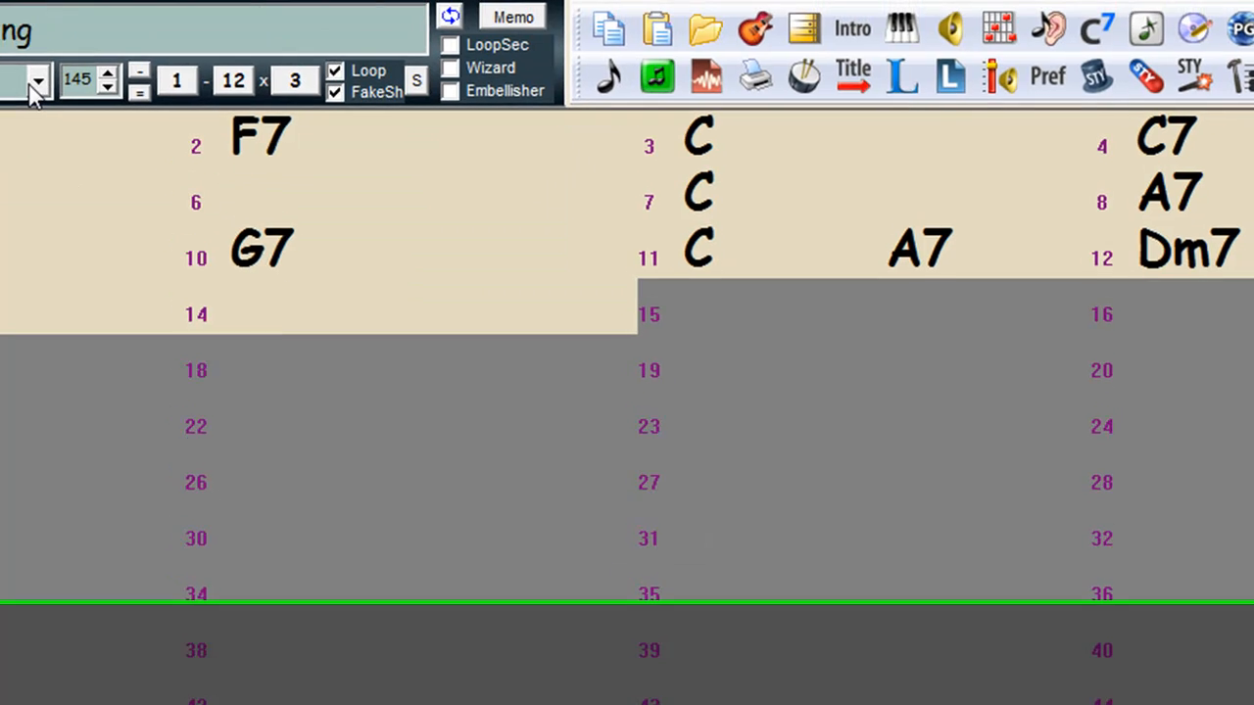
Change the song's key to E and transpose all the chords accordingly.
click(19, 61)
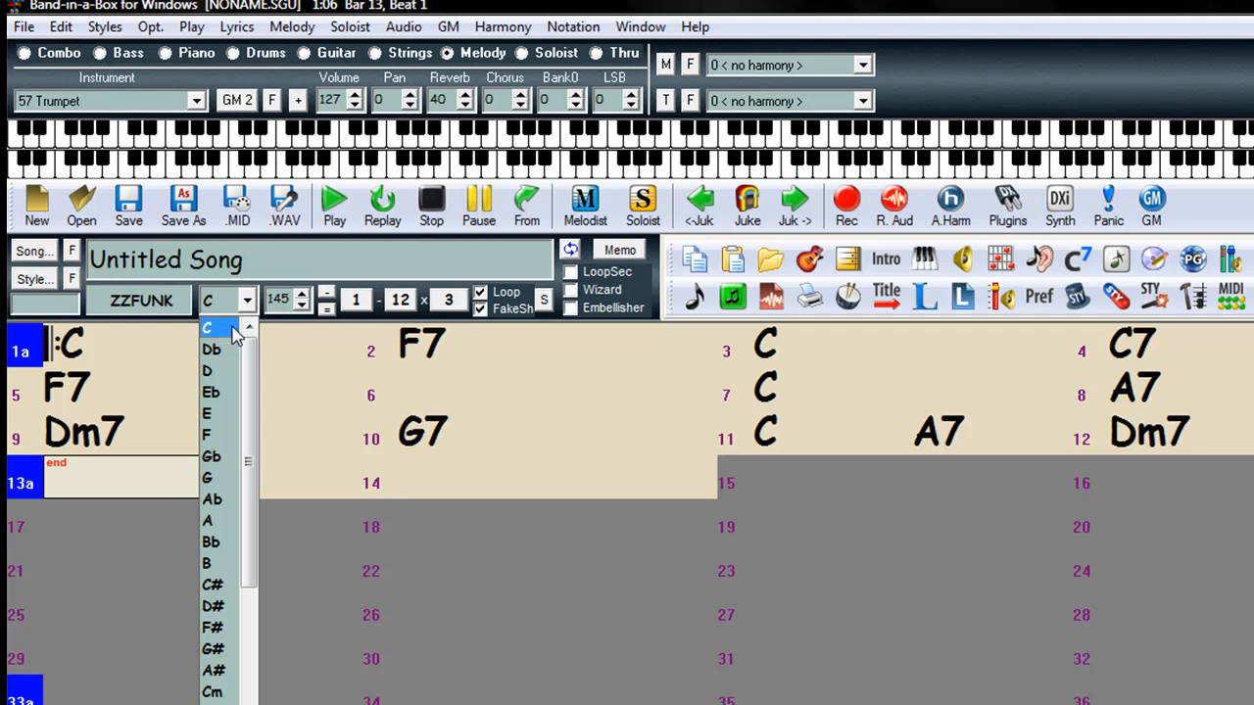
click(208, 415)
click(383, 410)
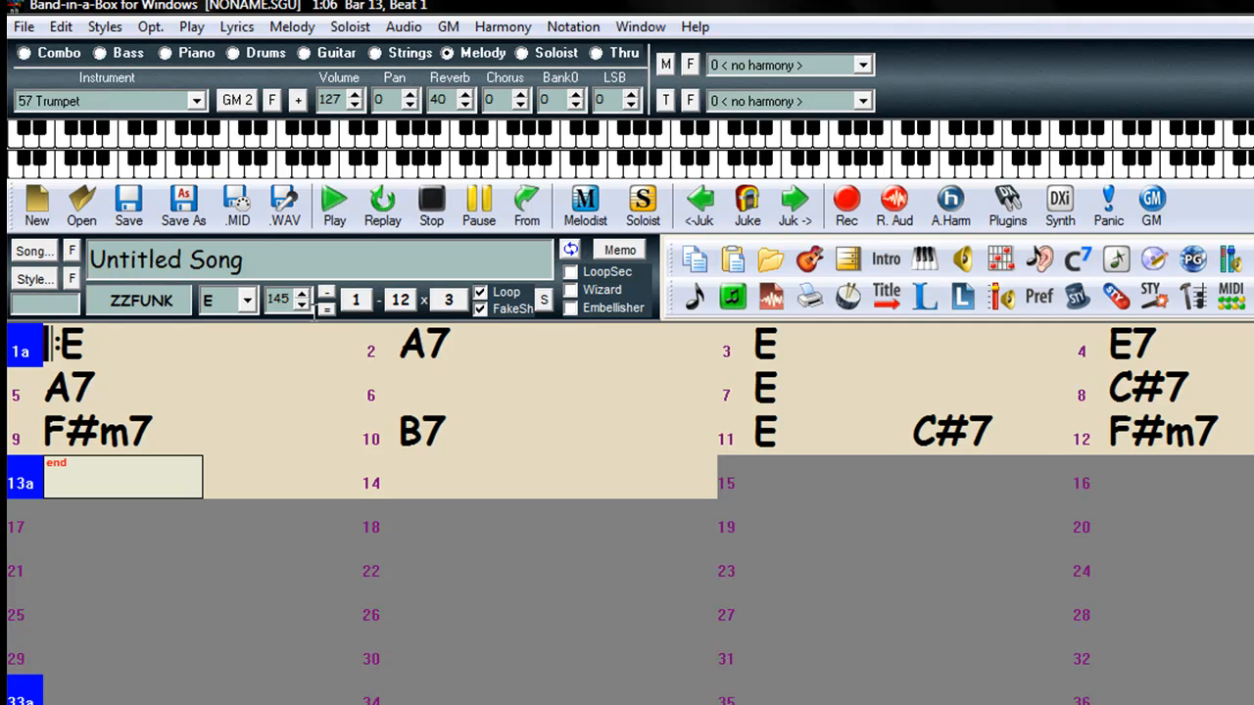
Play the arrangement, stop it during the second chorus, and set the number of choruses to 20.
click(335, 213)
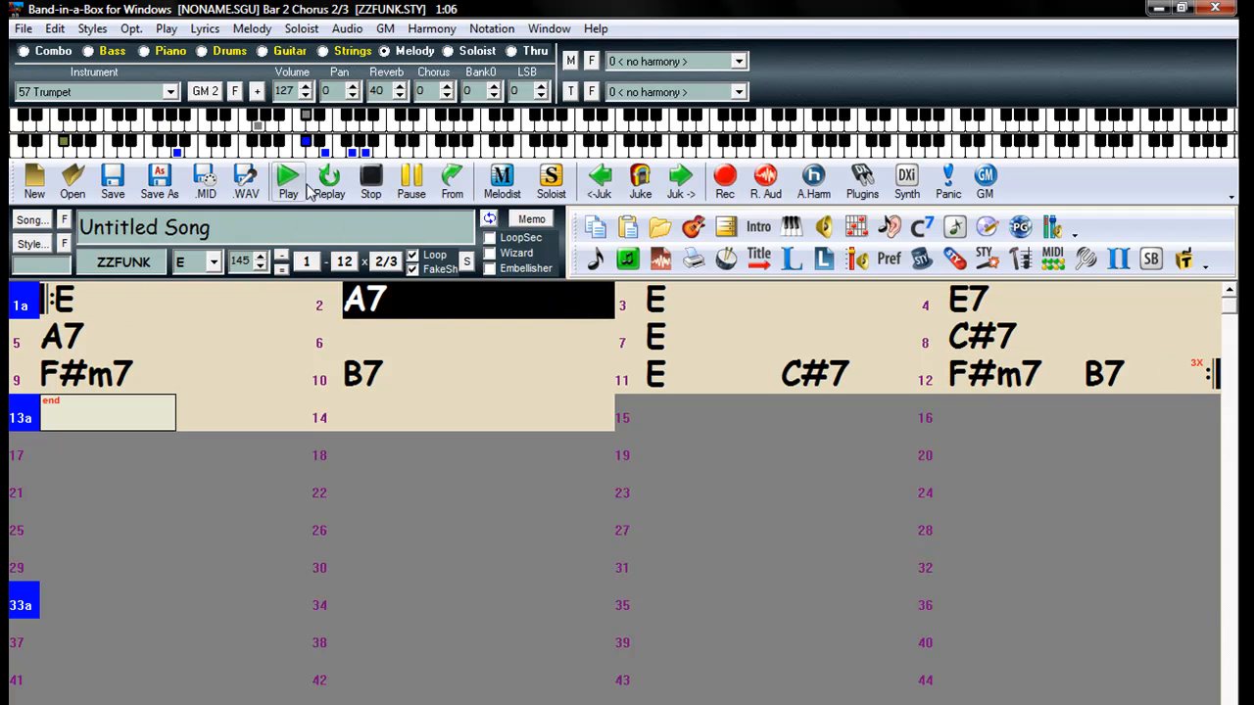
click(374, 182)
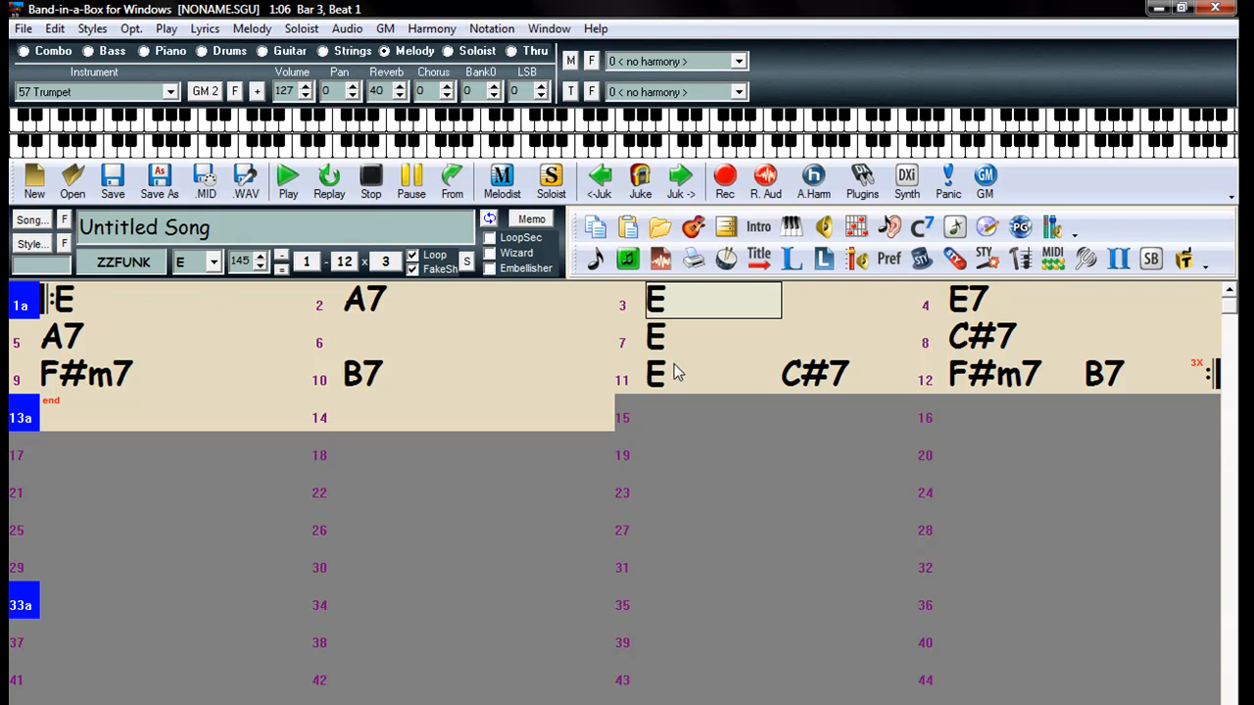
click(384, 263)
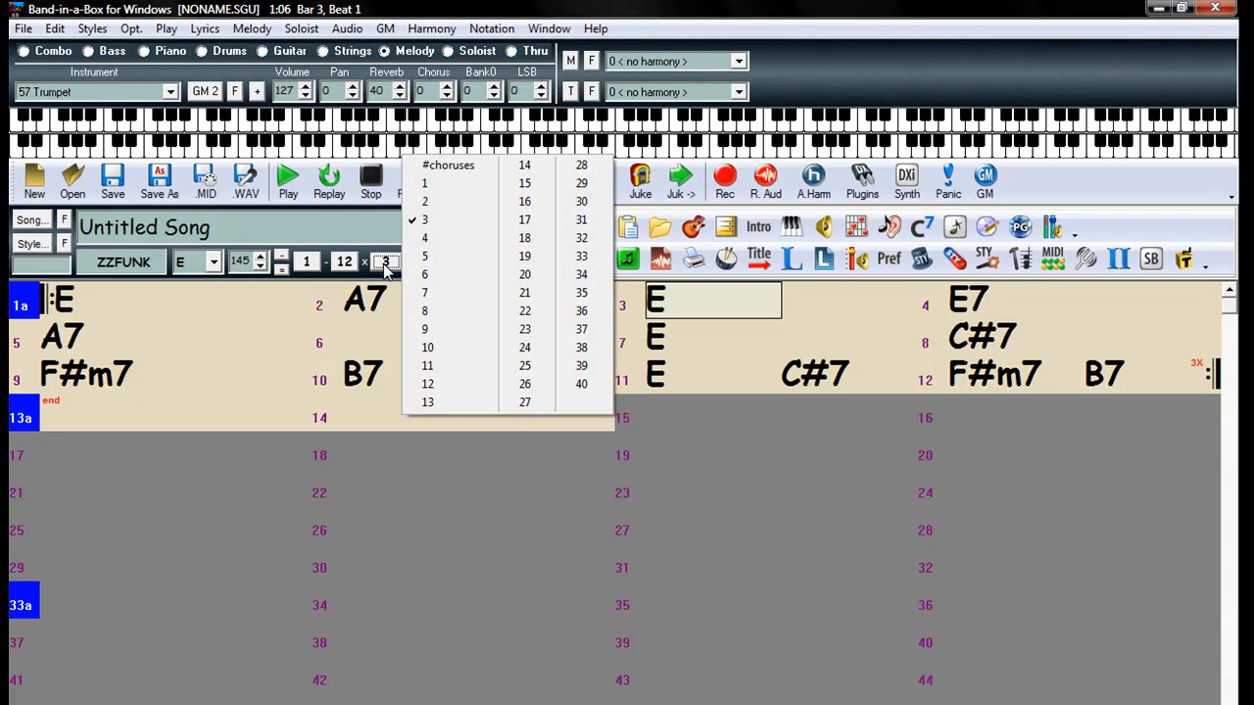
click(525, 274)
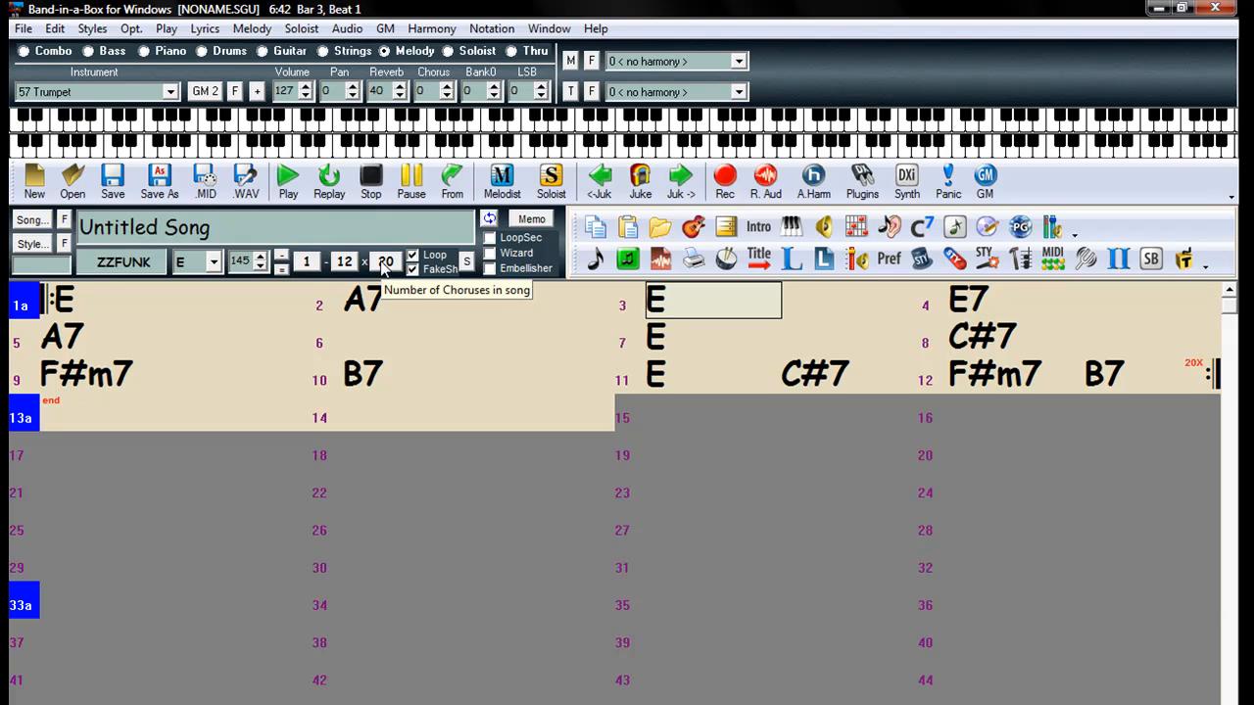
Apply the built-in Jazz Swing style to the song without expanding the chord durations.
click(90, 30)
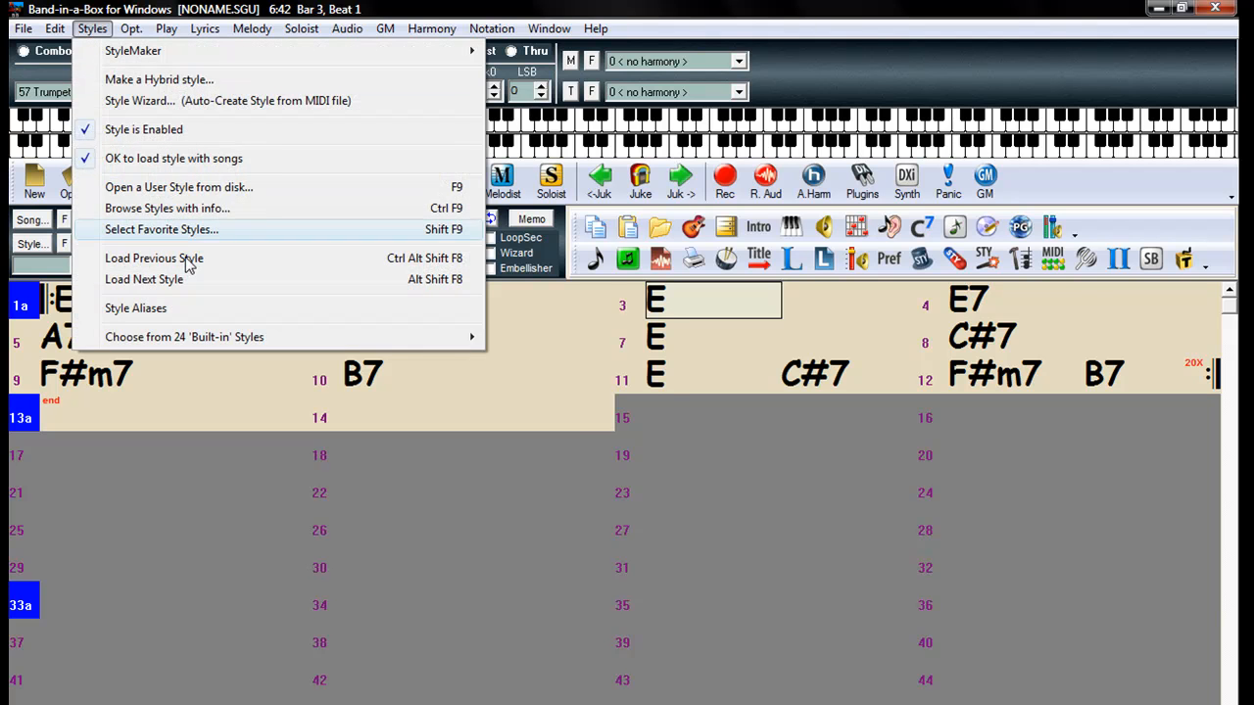
mouse_move(209, 337)
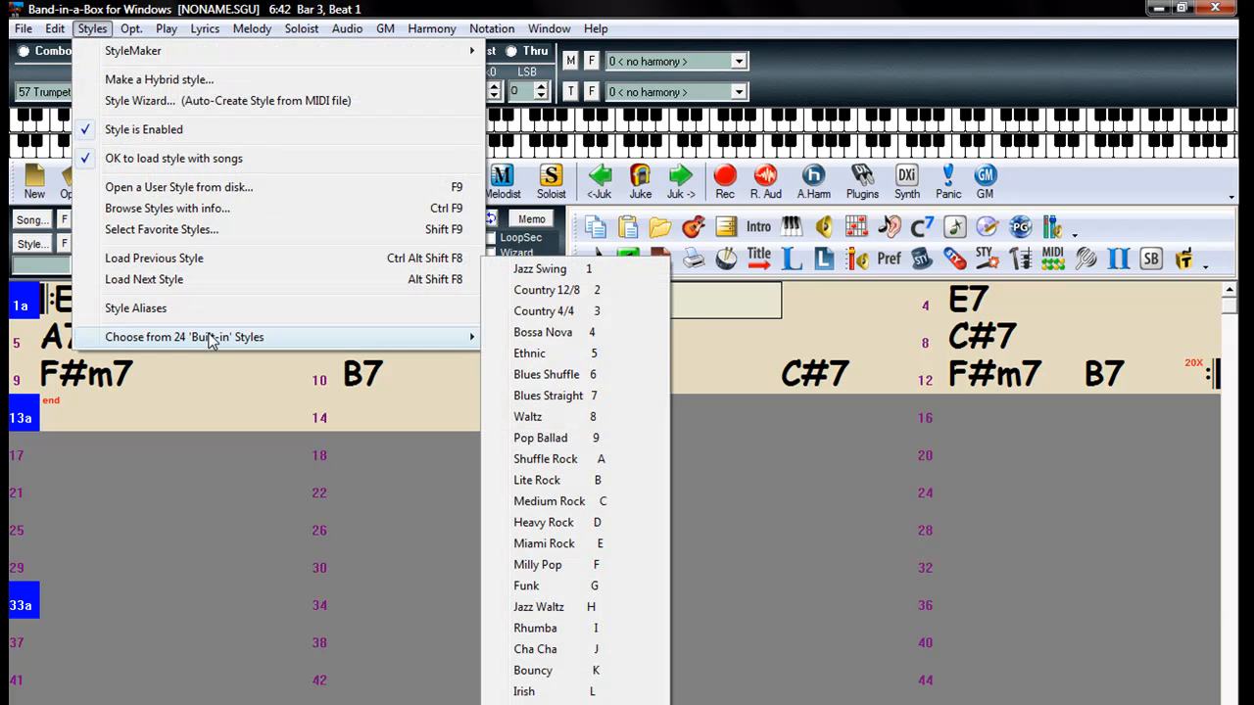
click(555, 271)
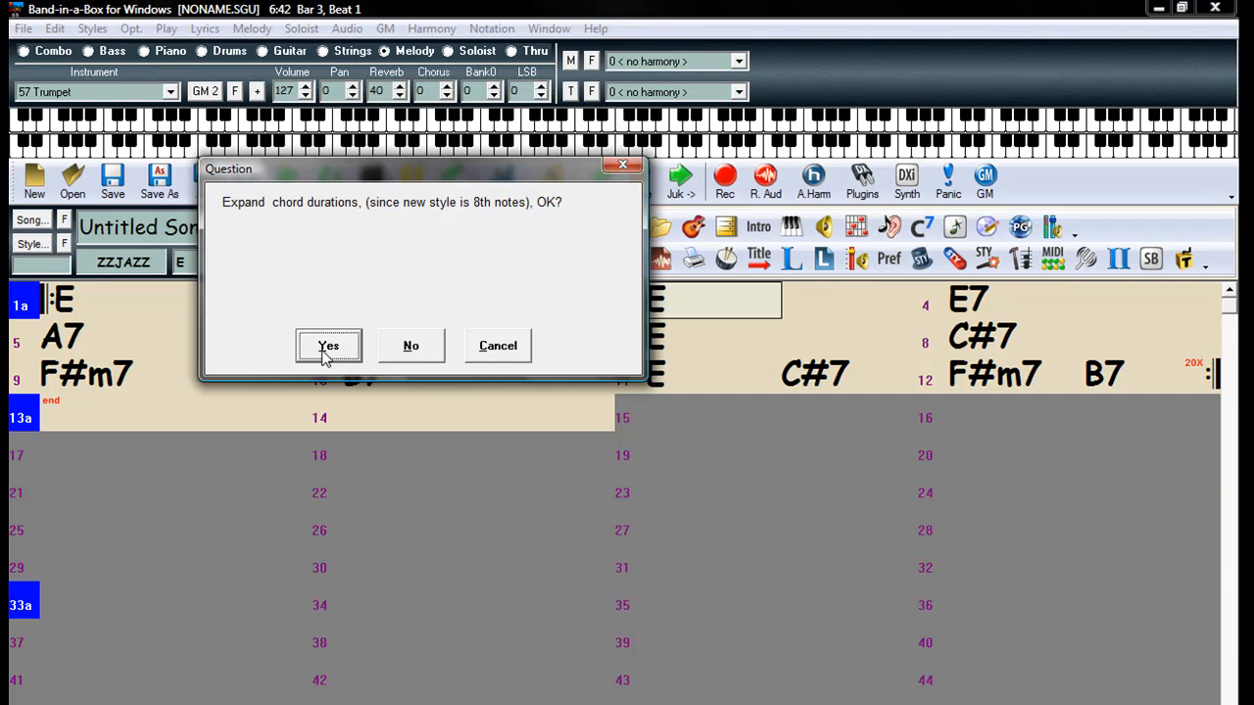
click(408, 349)
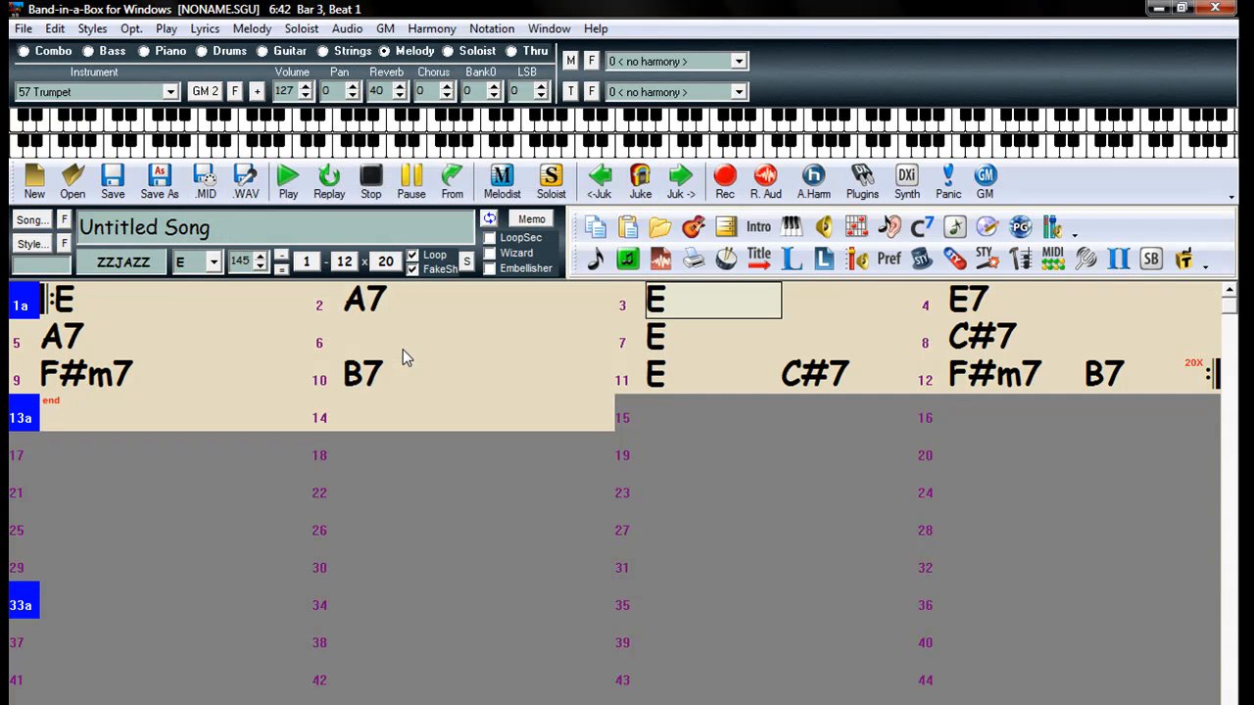
Change the song's key to C with all chords transposed, and play the arrangement into the second chorus before stopping it.
click(213, 264)
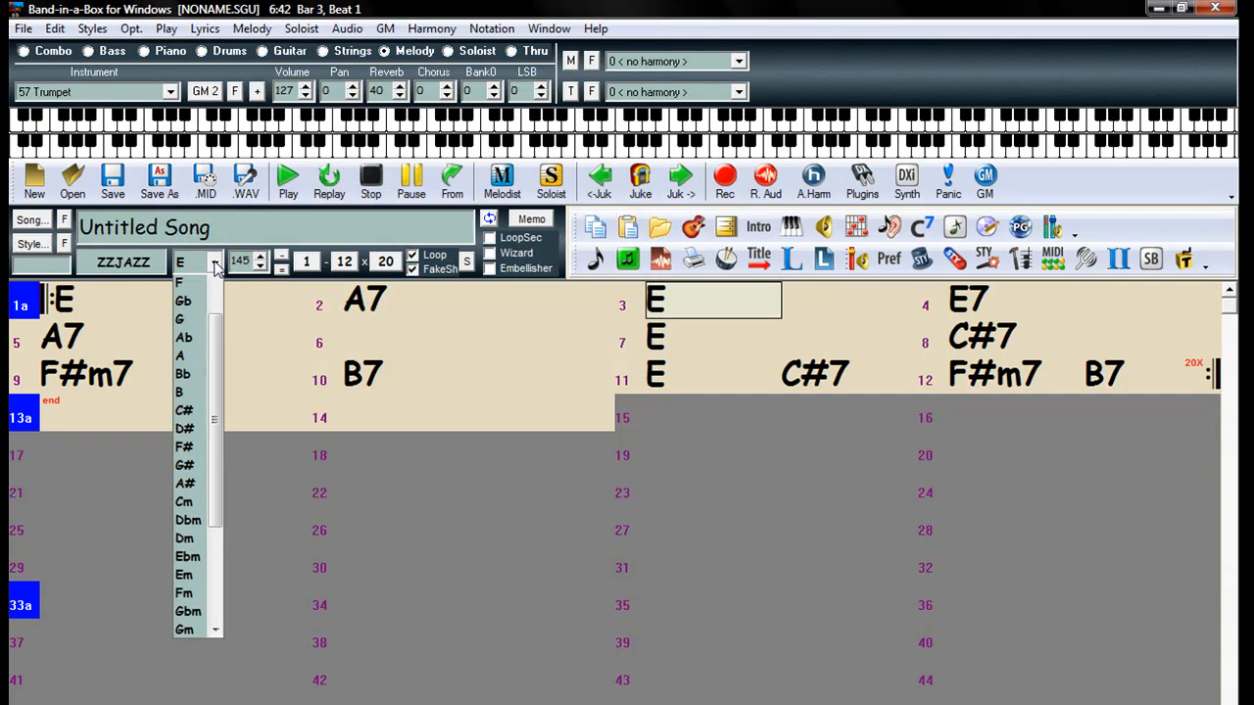
drag(214, 338, 218, 277)
click(191, 285)
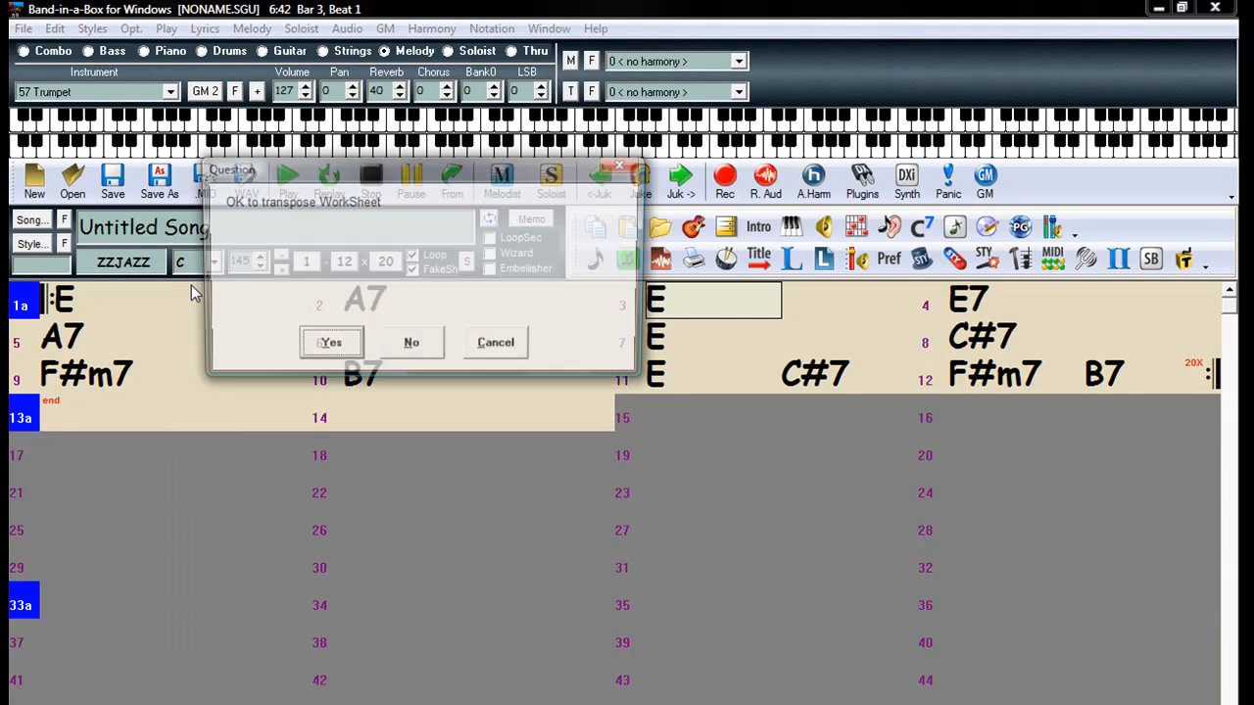
click(327, 344)
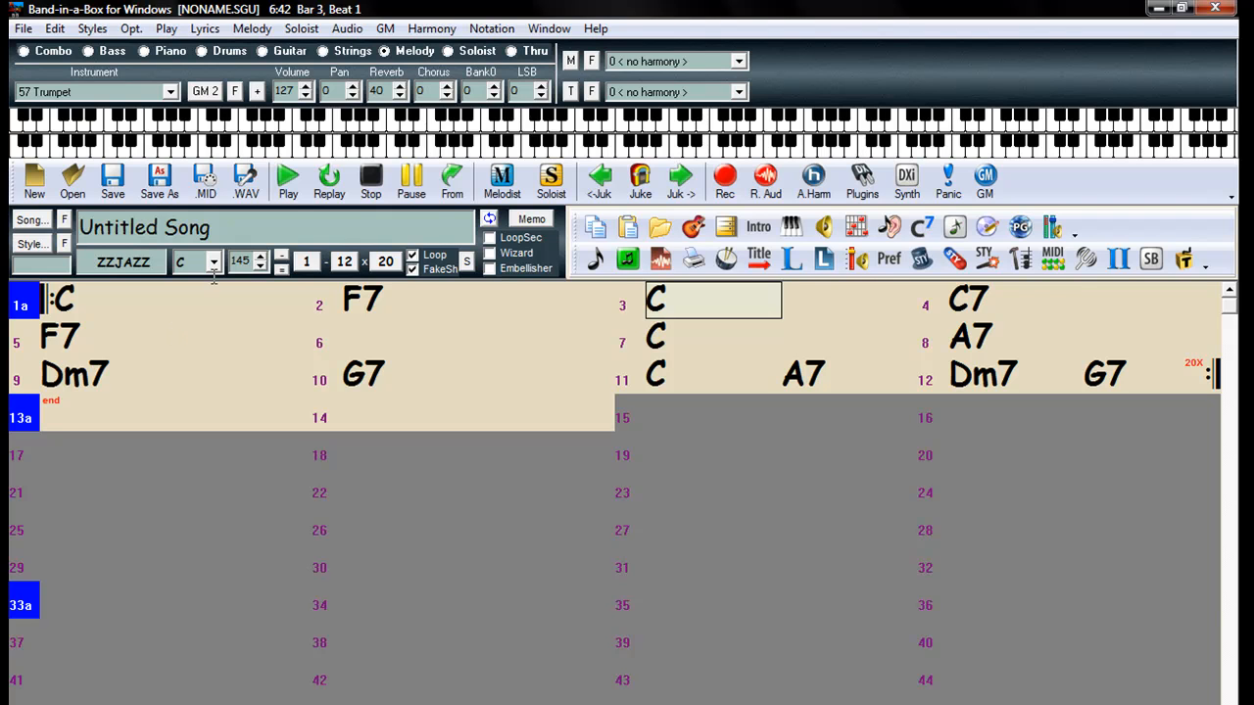
click(287, 186)
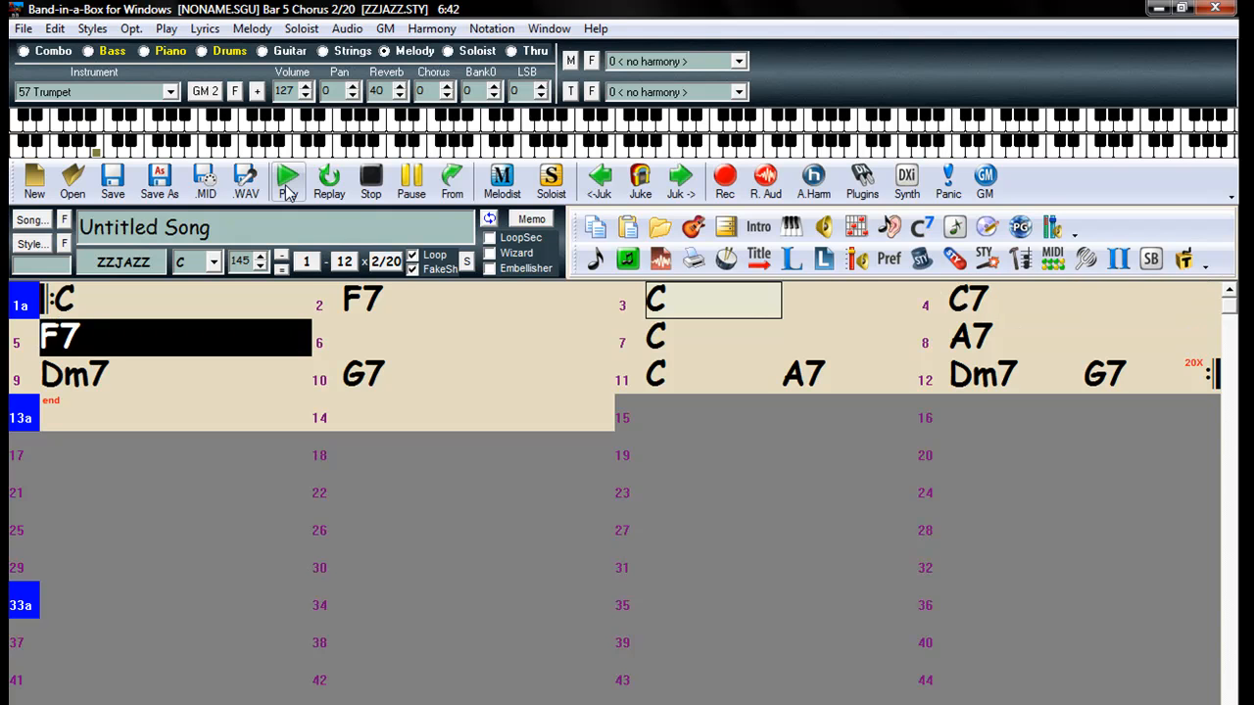
click(370, 188)
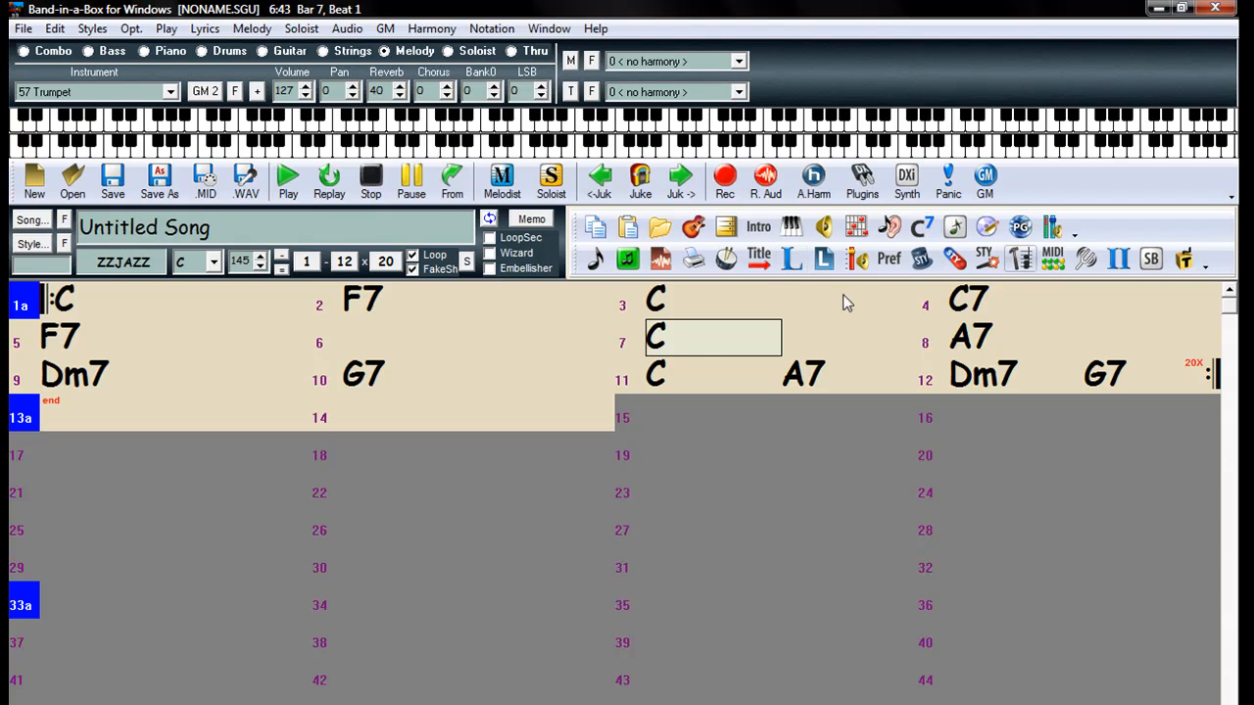
Open the song's lead sheet, play it with the bass part displayed, and view the drum and piano parts in turn.
click(594, 260)
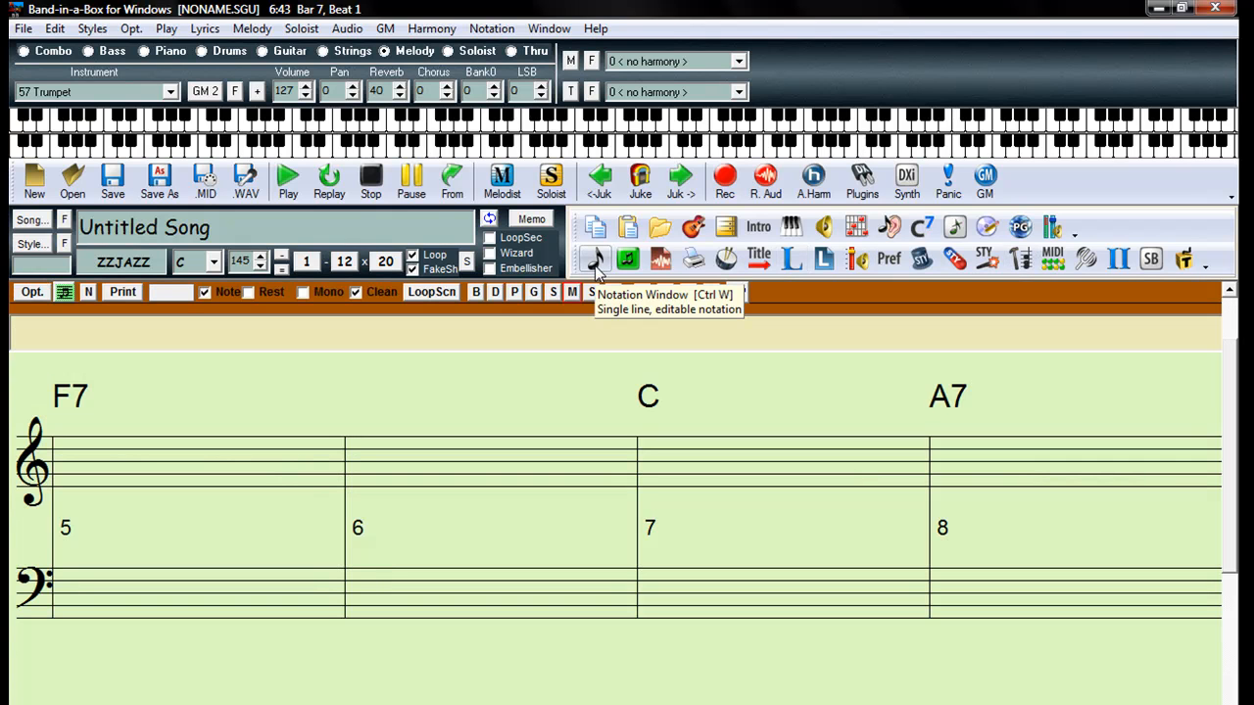
click(620, 263)
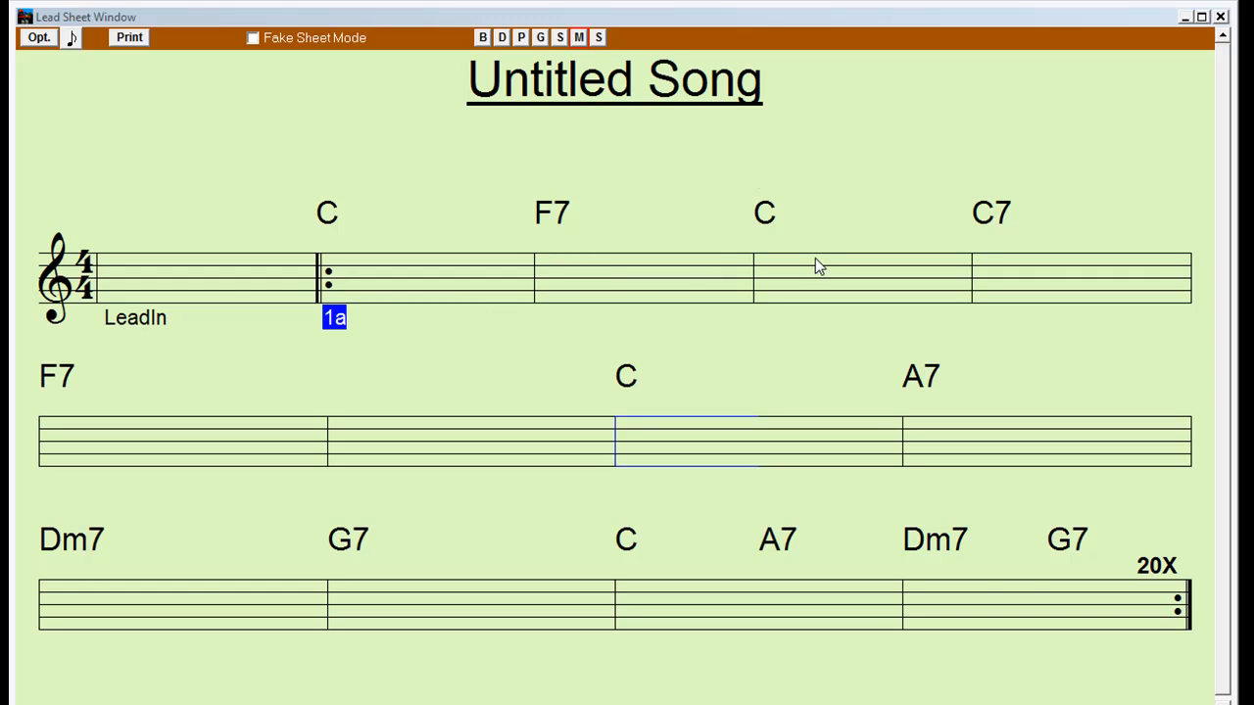
click(481, 39)
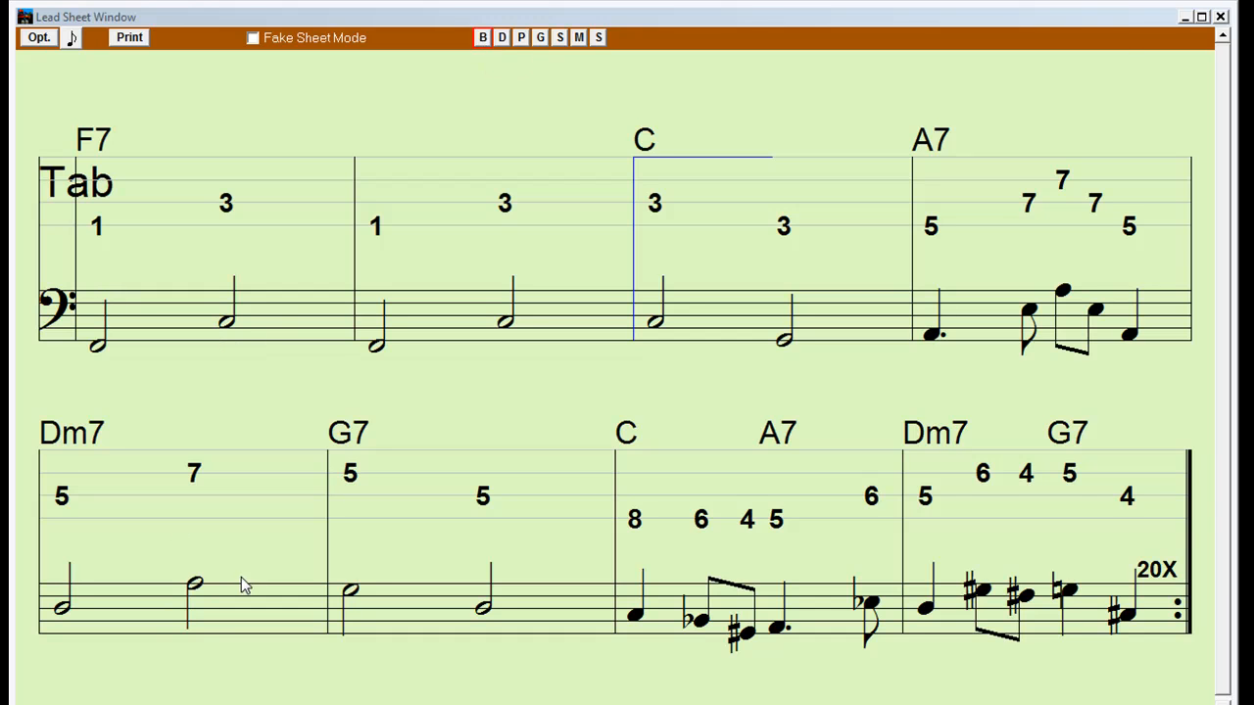
key(F4)
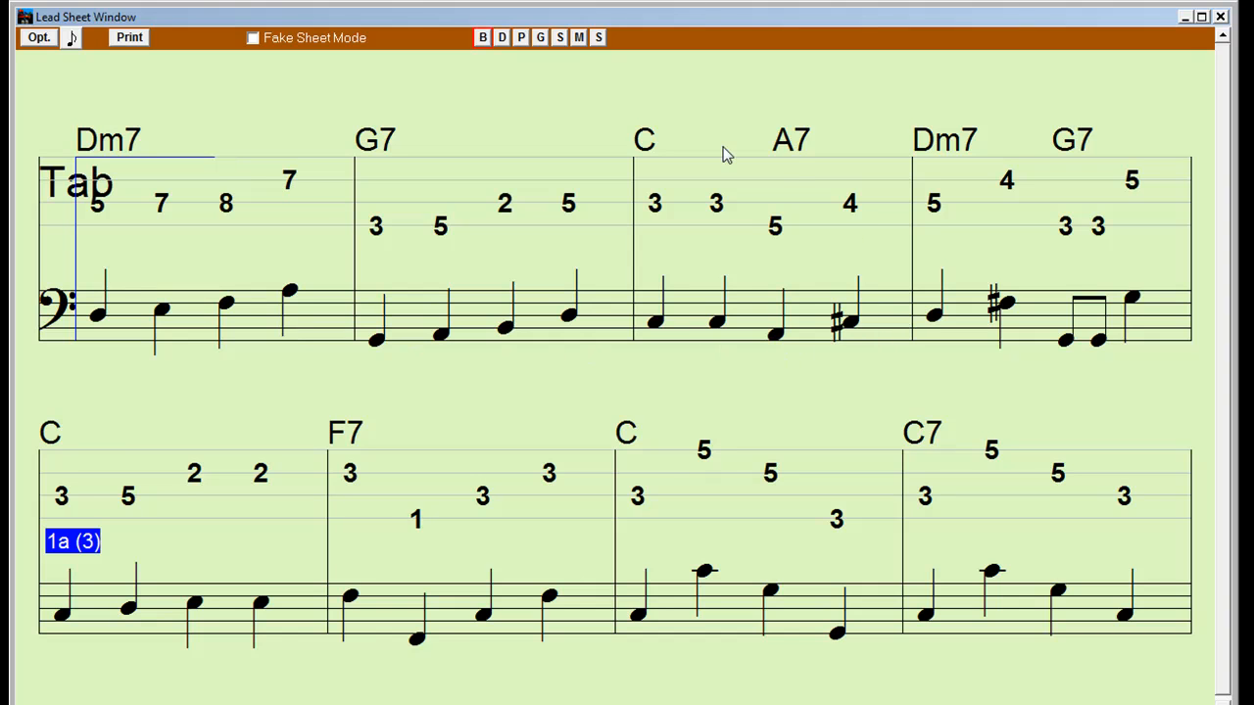
click(502, 38)
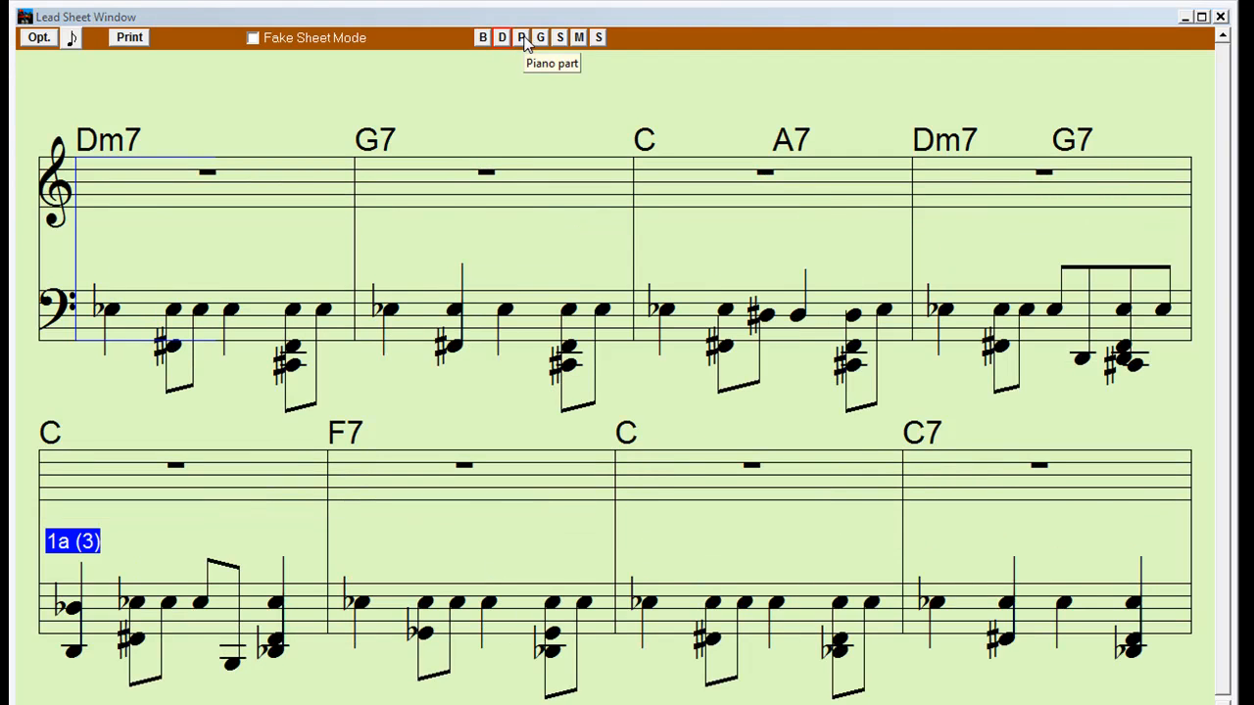
click(522, 37)
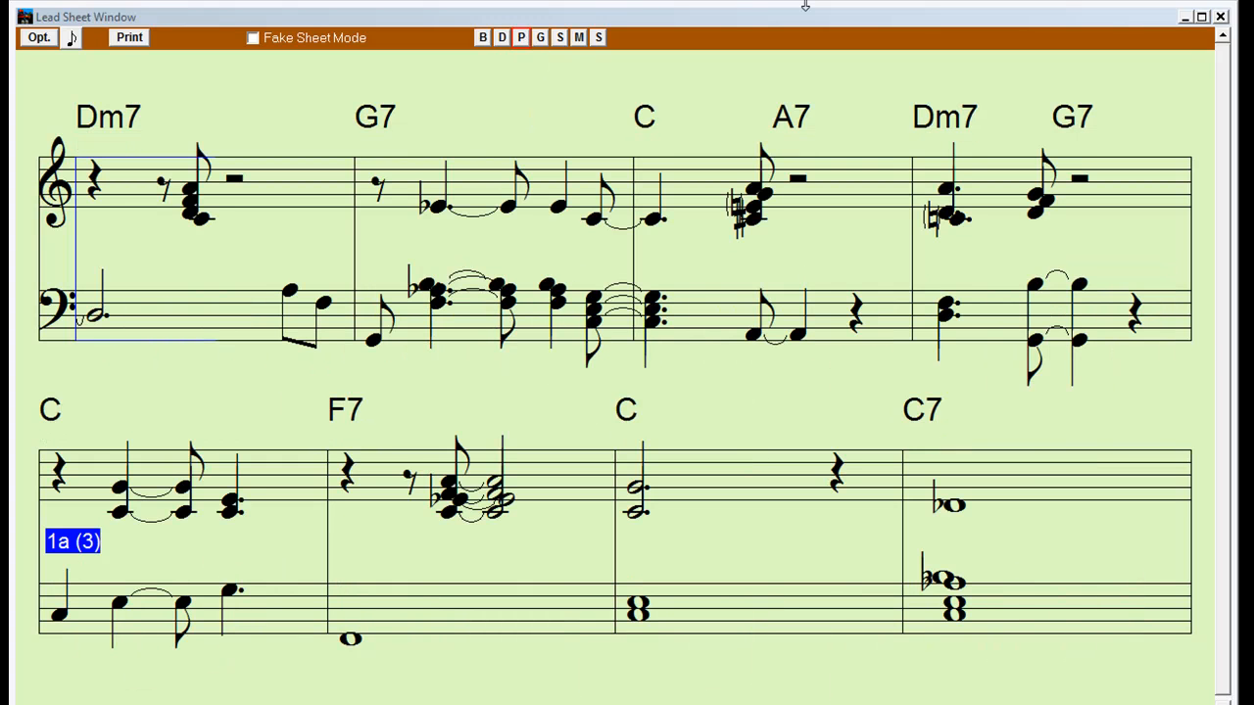
In the lead sheet's print options, exclude the notes from the printout and set the title to "blues du dimanche soir".
click(129, 39)
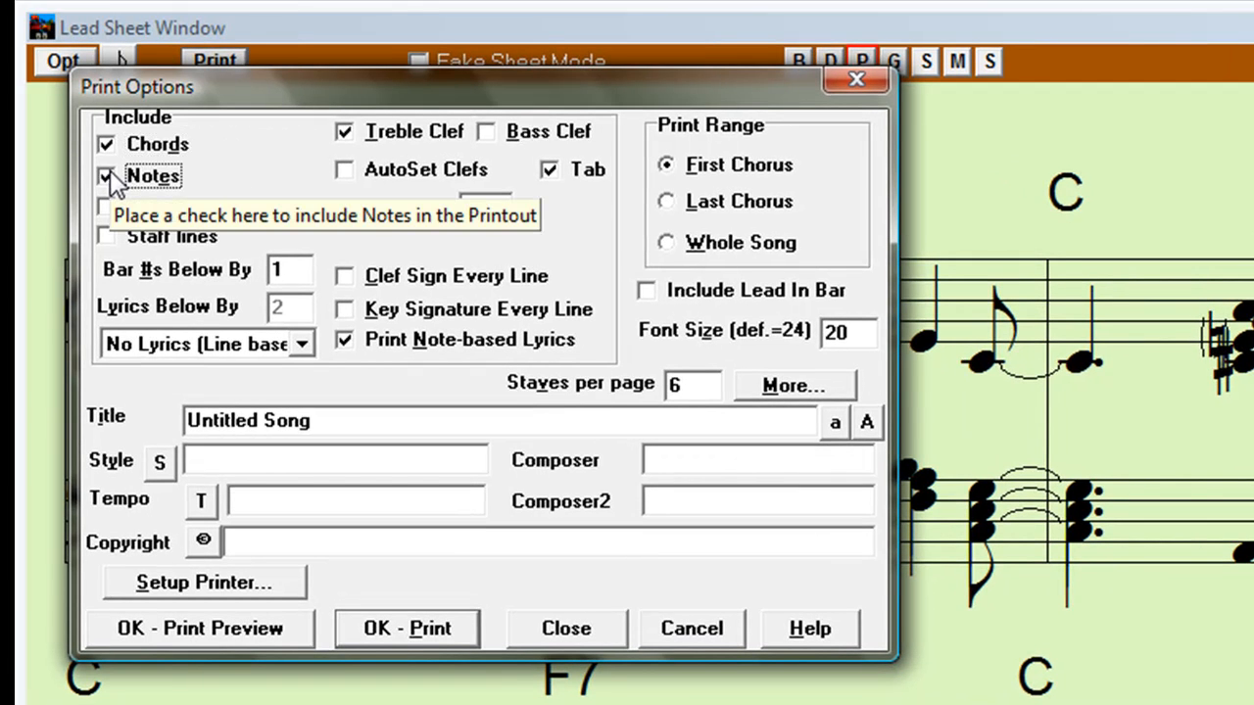
click(108, 174)
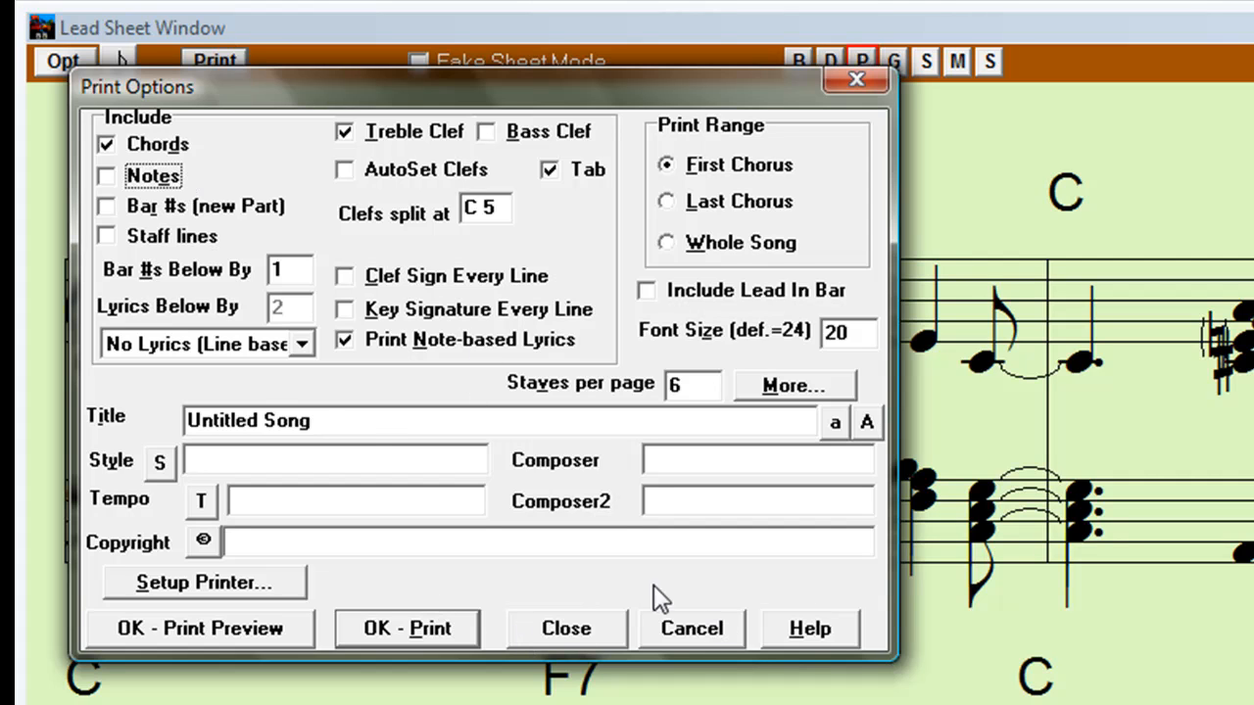
drag(299, 420, 49, 416)
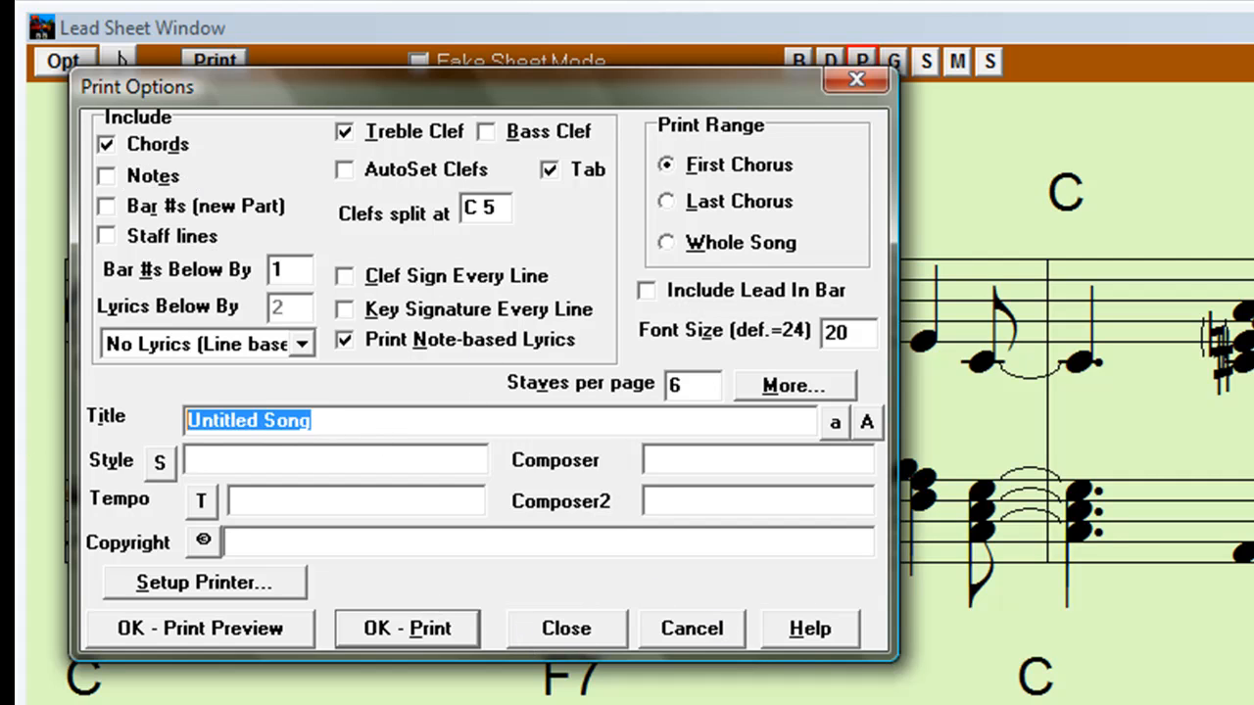
text(bliues)
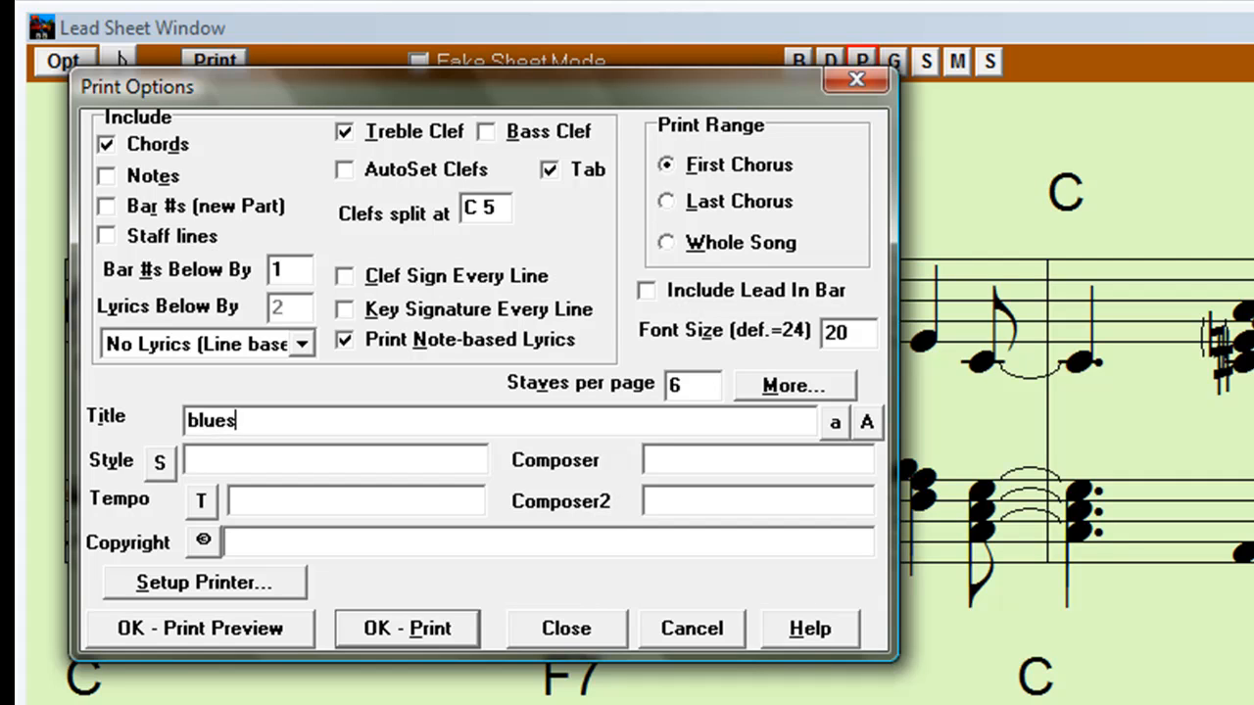
text( du dim)
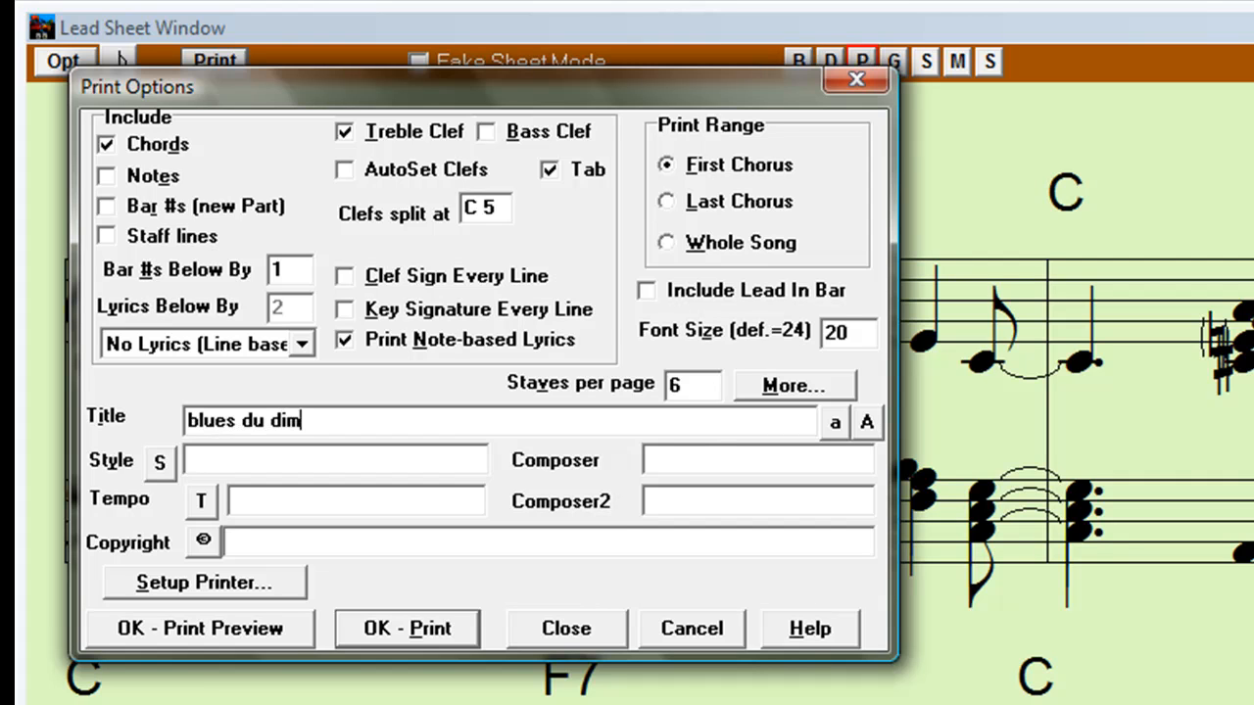
text(anche soir)
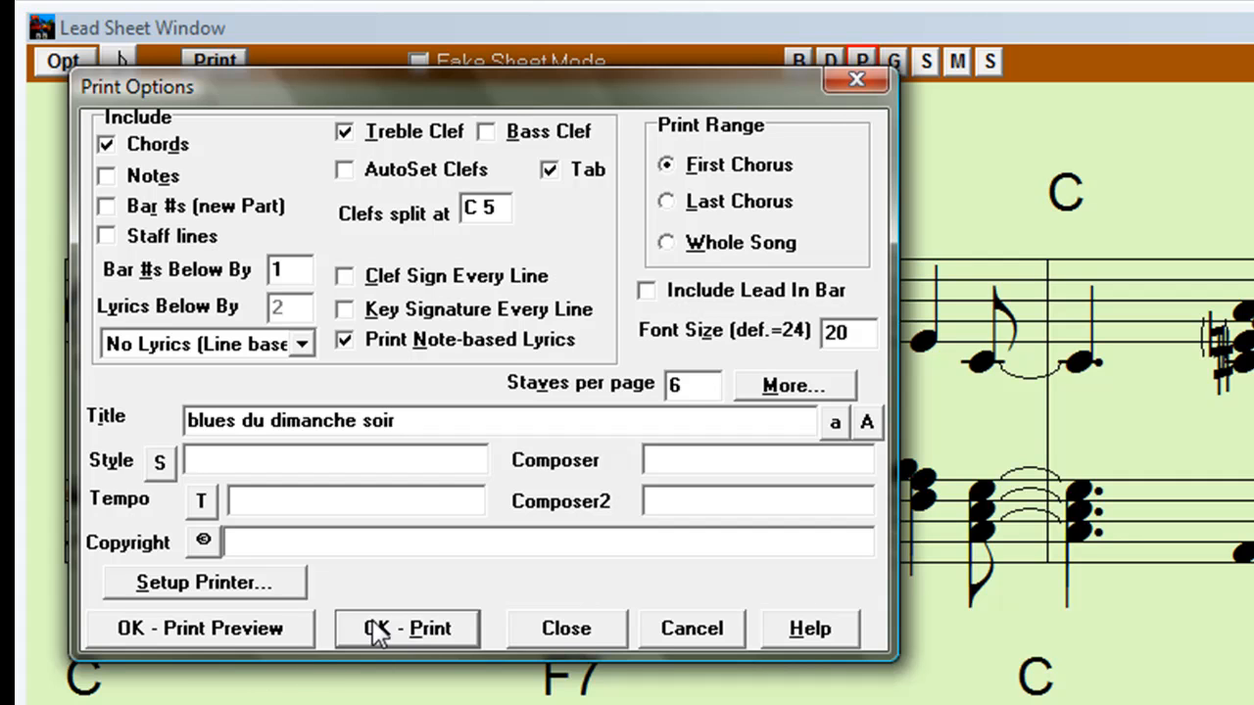
Start printing the lead sheet to PDF, cancel saving the file, and return to the chord sheet with the song title selected.
click(412, 628)
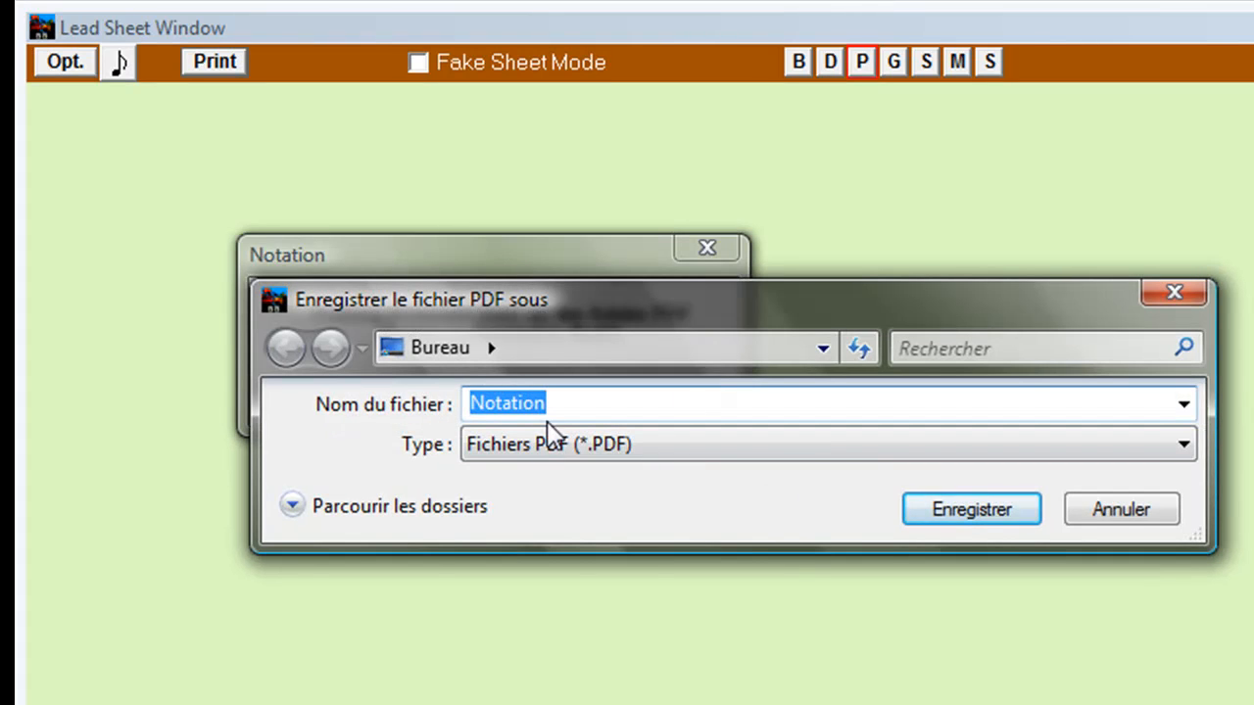
click(1115, 510)
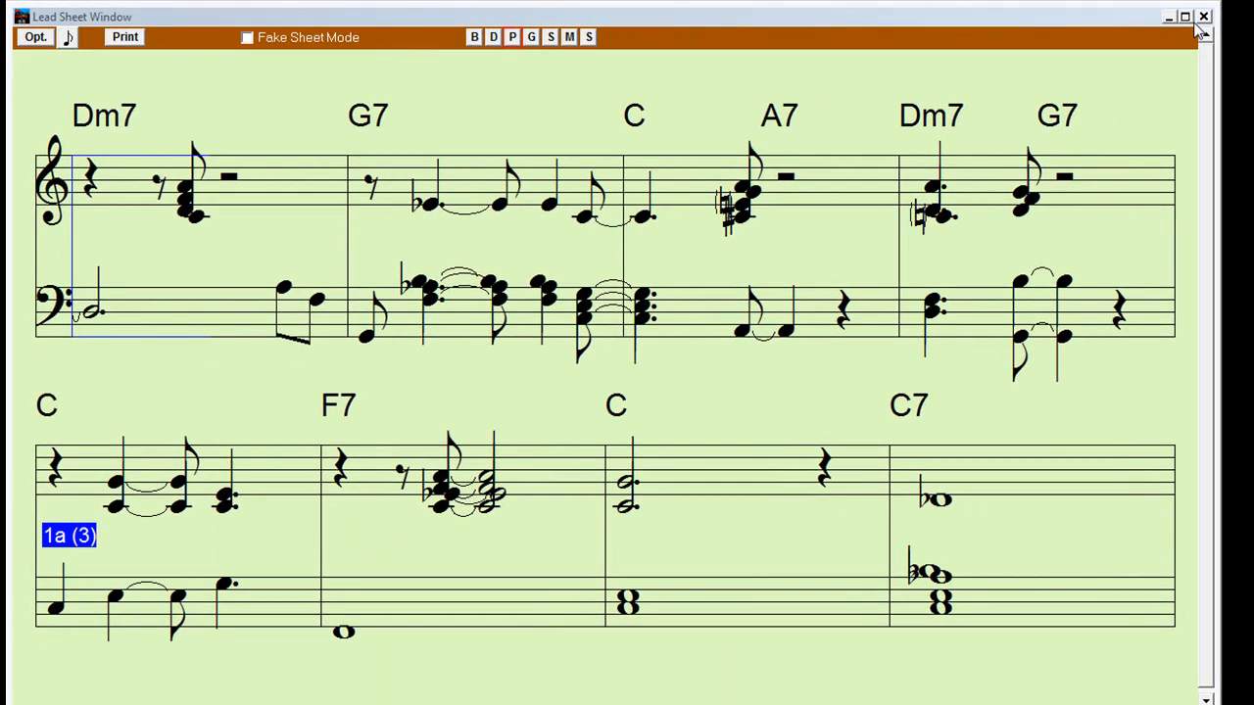
click(1247, 17)
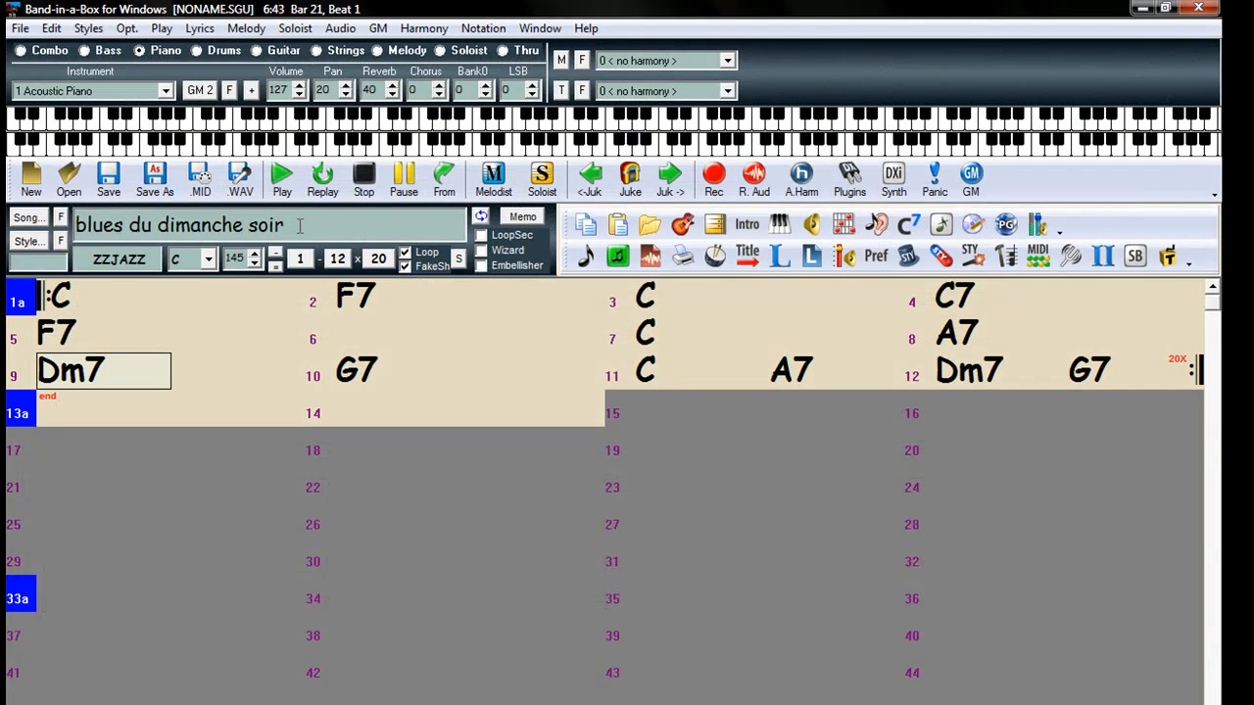
drag(285, 225, 69, 228)
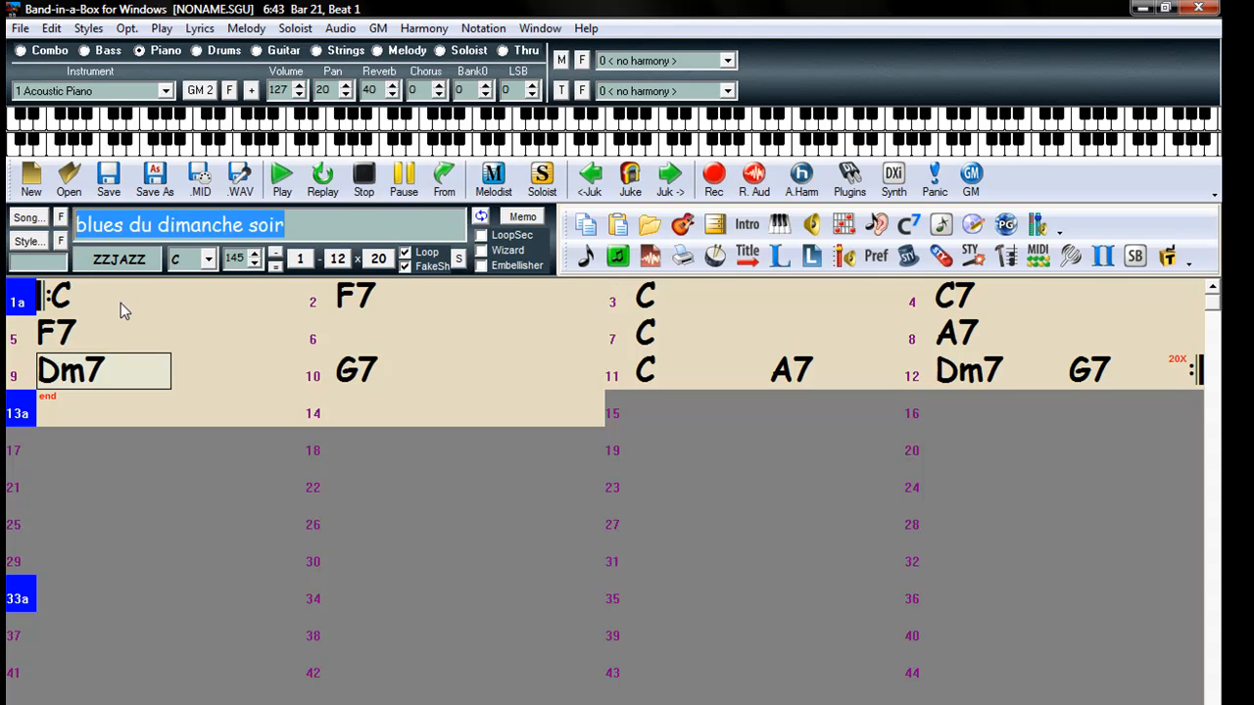